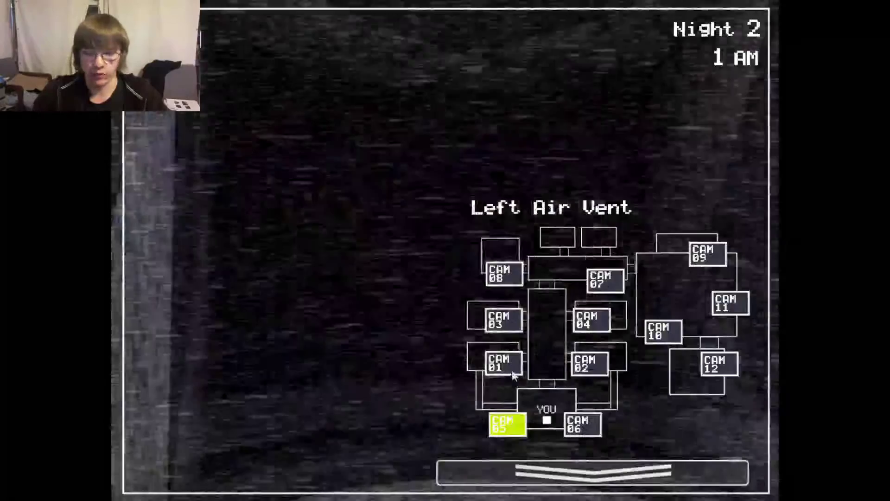
Step: Check the party room and Prize Corner camera feeds, then lower the monitor
click(496, 362)
click(590, 362)
click(731, 304)
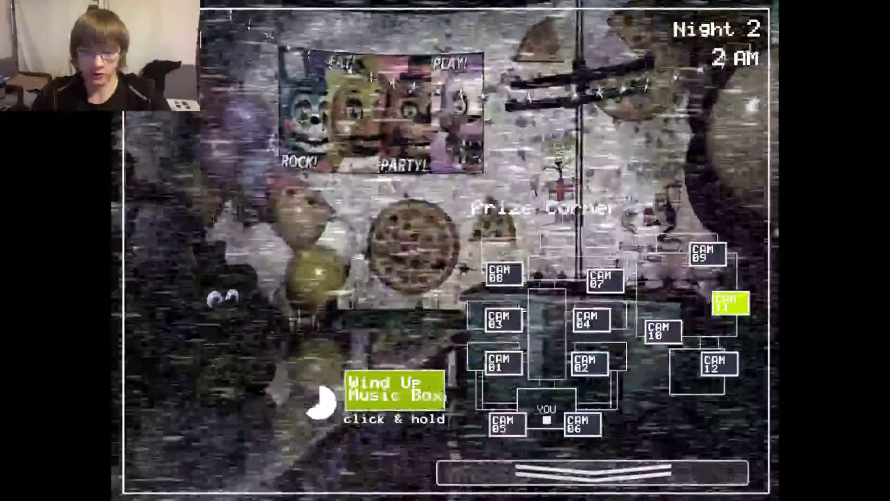
click(592, 473)
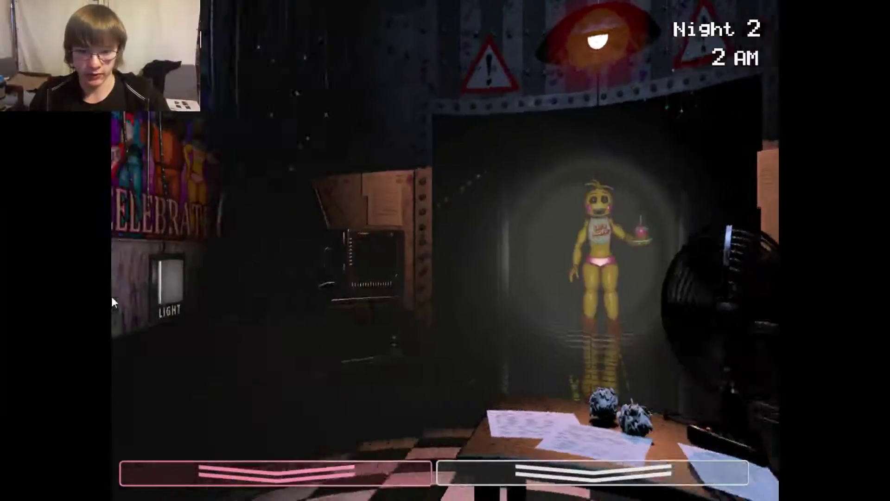
Step: Light the left vent, then check the Party Room 3 feed and lower the monitor
click(211, 286)
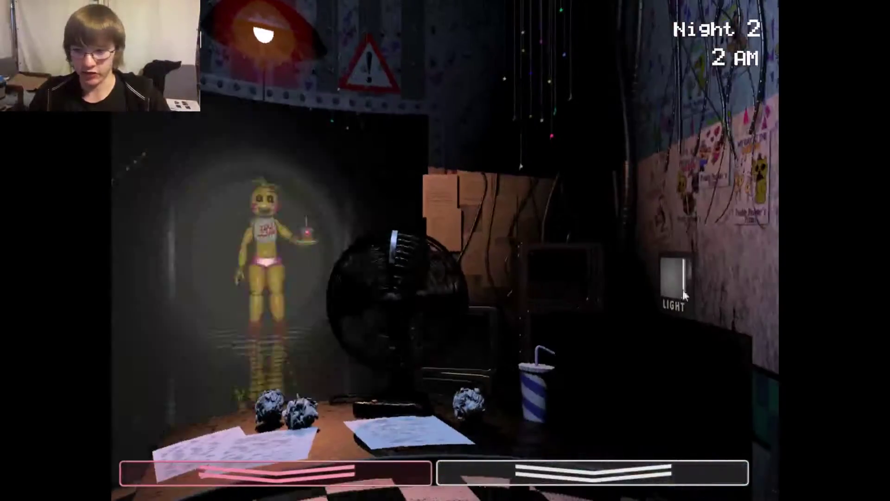
click(592, 473)
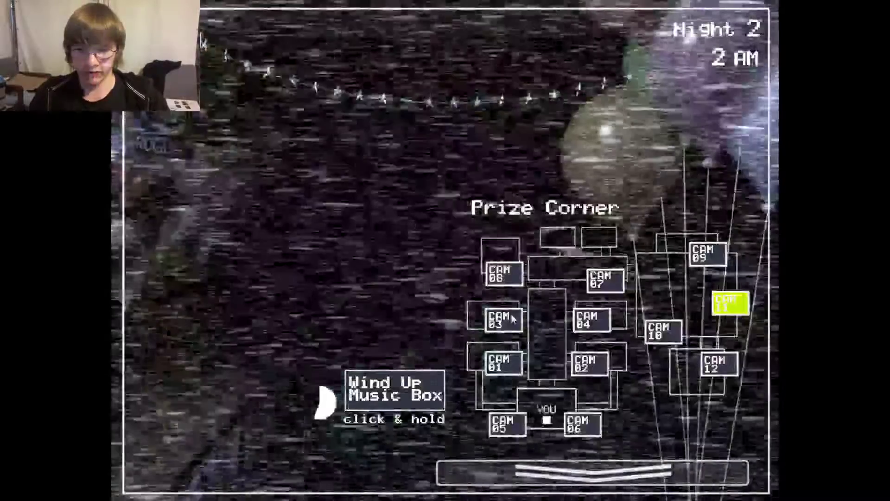
click(503, 318)
click(592, 474)
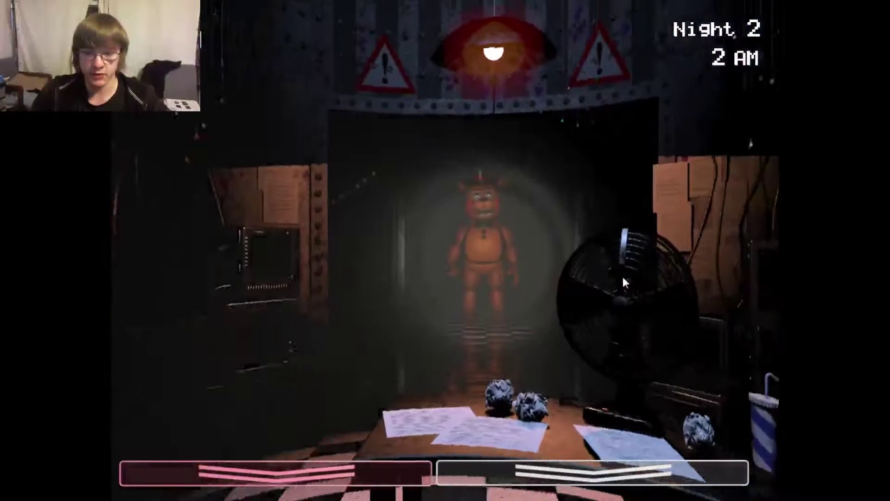
Step: Light the right vent for Toy Bonnie and flash the hallway
click(676, 278)
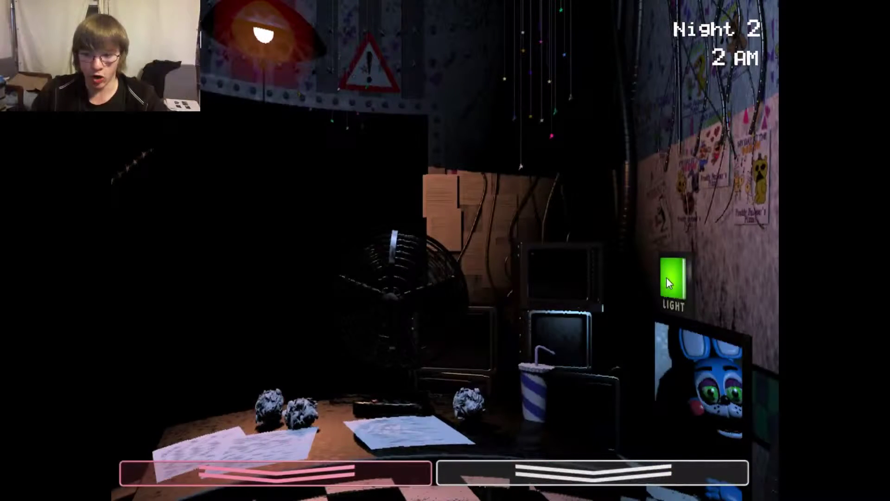
key(ctrl)
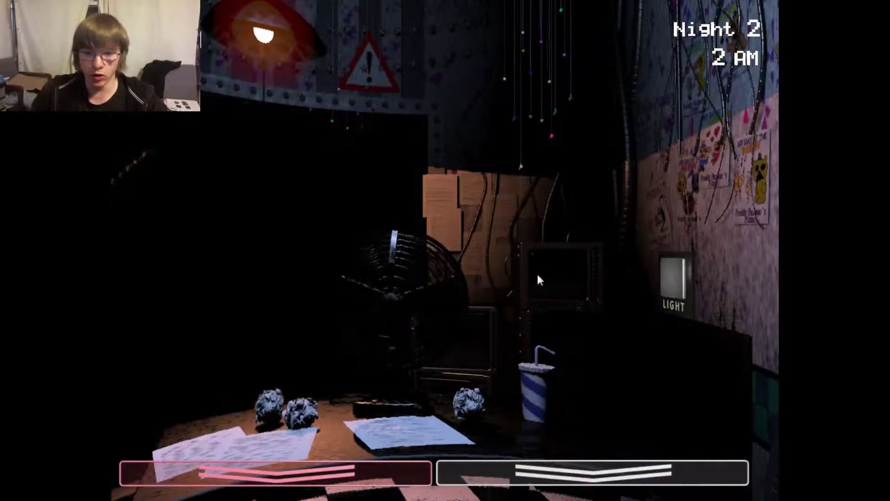
click(670, 275)
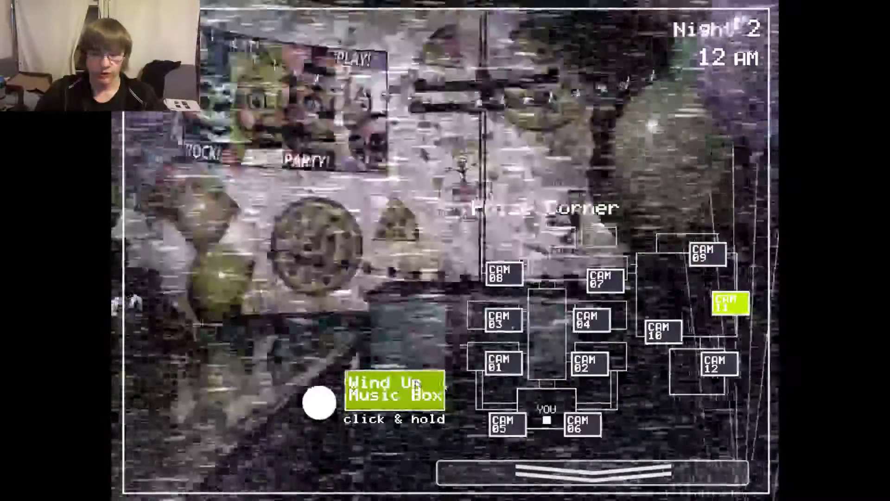
Step: Check the Kid's Cove and Game Area feeds, then return to Prize Corner
click(720, 364)
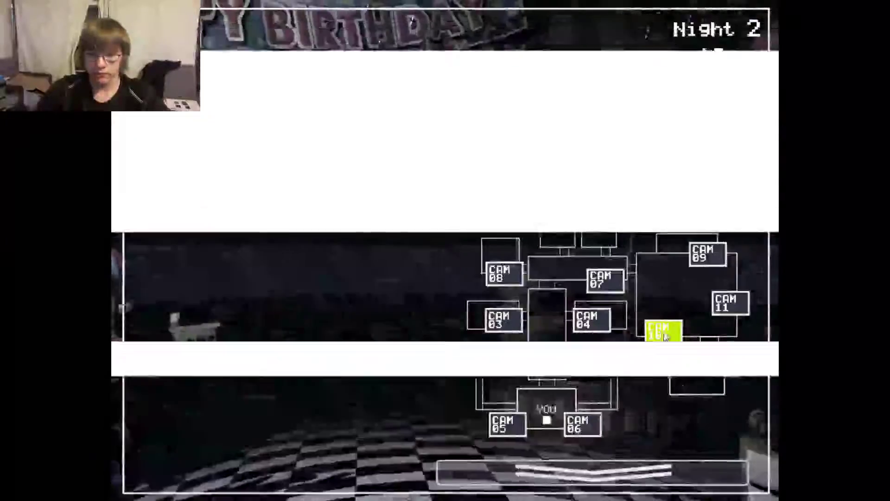
click(661, 333)
click(729, 304)
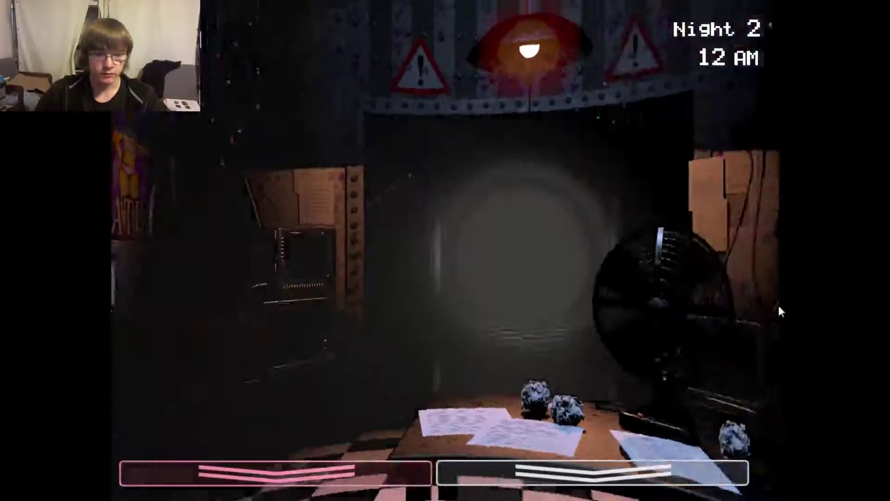
Step: Check the Party Room 2, Party Room 4 and Main Hall feeds, then lower the monitor
click(591, 473)
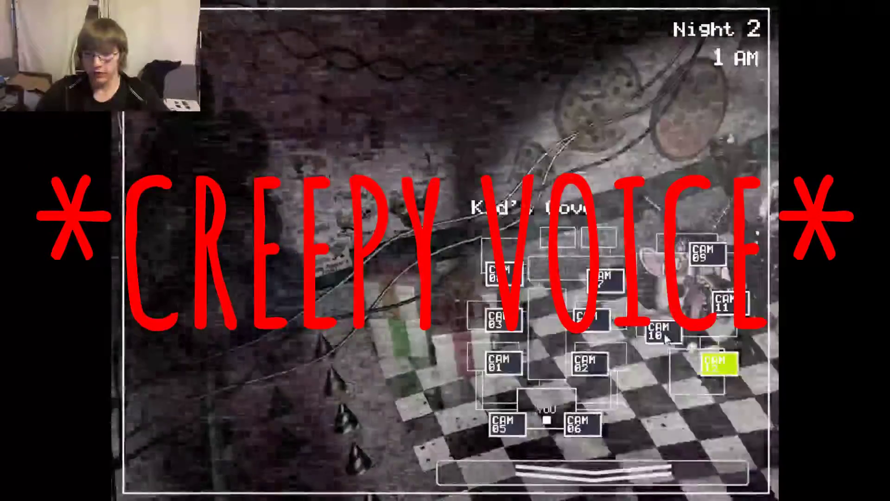
click(661, 333)
click(589, 361)
click(587, 317)
click(607, 282)
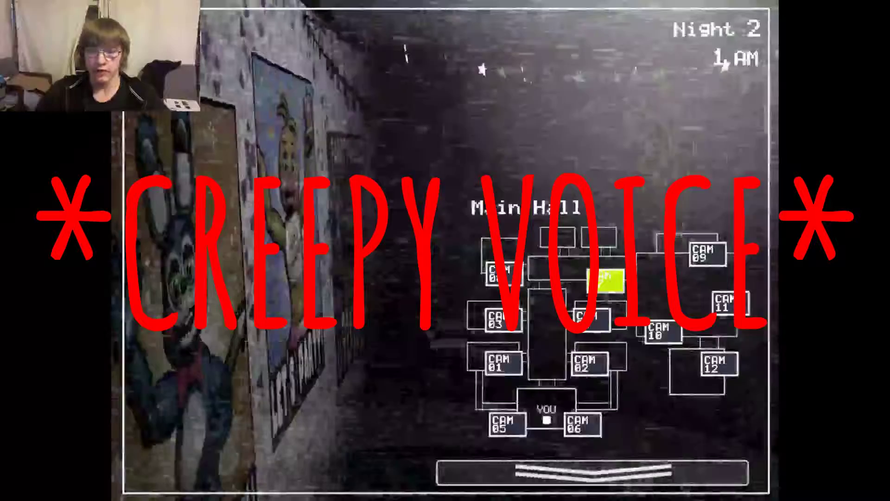
click(592, 473)
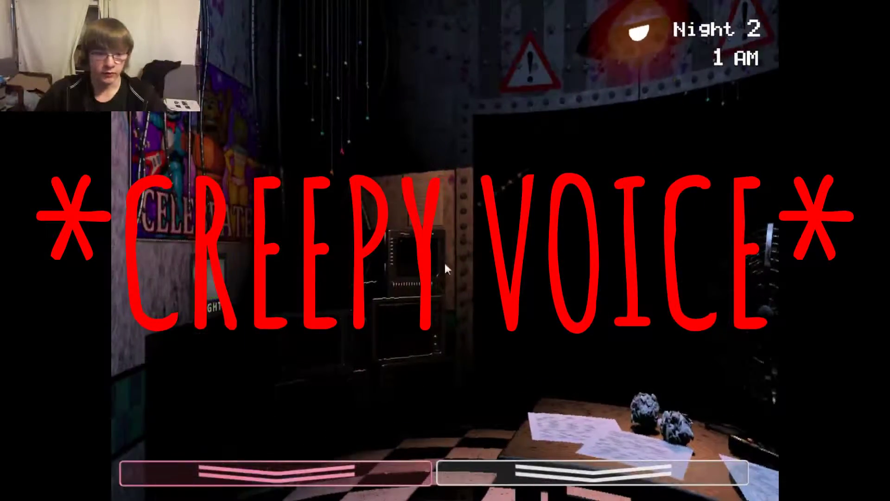
Step: Check Kid's Cove and Game Area, then wind the Prize Corner music box
click(591, 474)
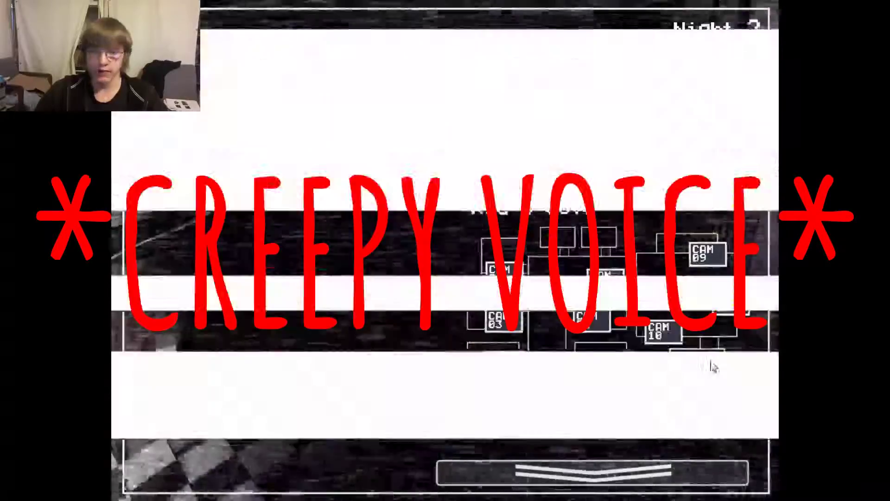
click(717, 365)
click(659, 331)
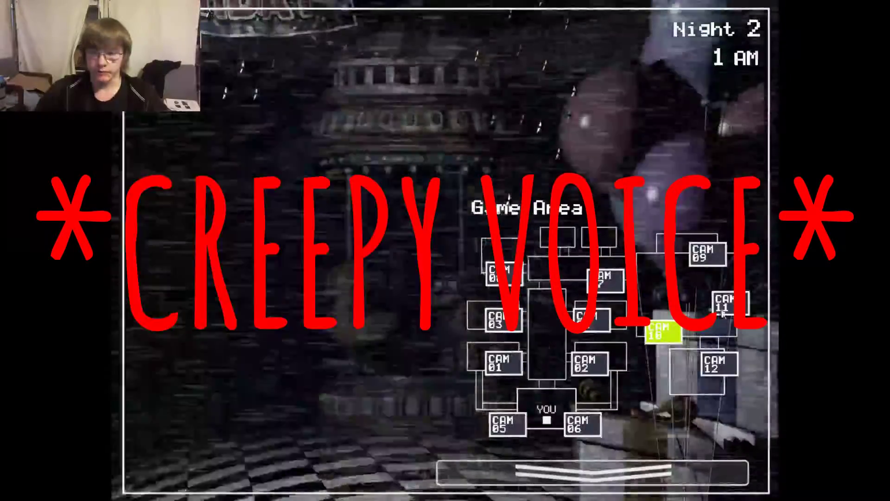
click(726, 304)
drag(426, 397, 426, 397)
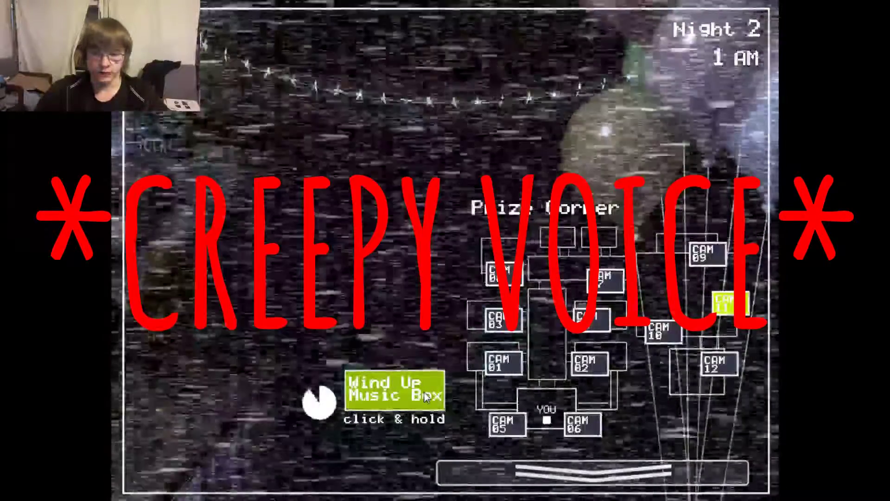
Step: Check Kid's Cove and Game Area, then the Left Air Vent feed
click(717, 363)
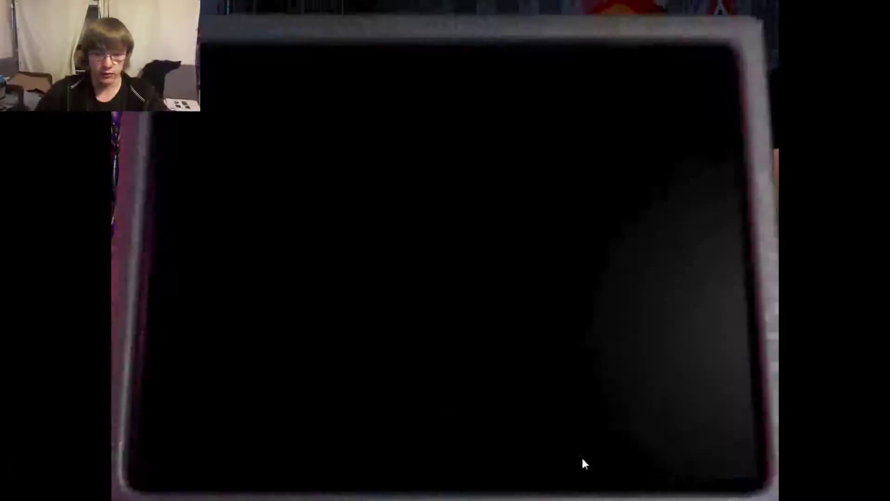
click(660, 331)
click(506, 423)
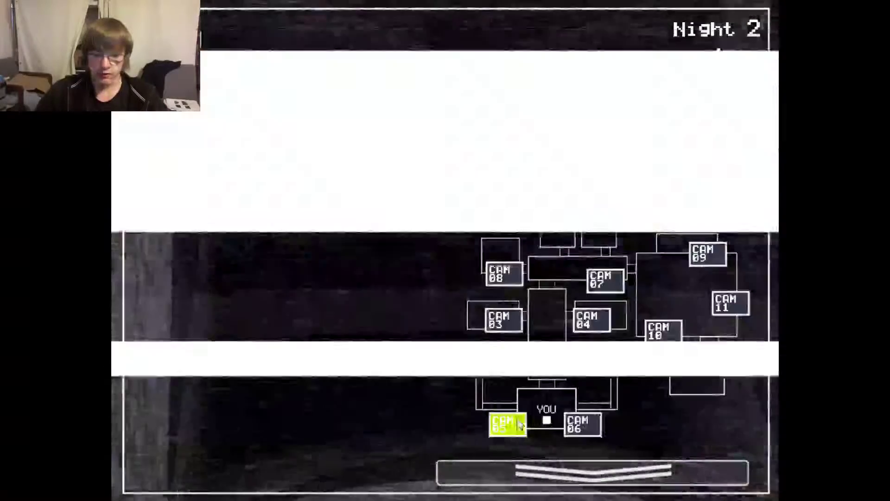
Step: Check the Right Air Vent, Party Room 1 and Party Room 2 feeds
click(583, 423)
click(501, 364)
click(591, 363)
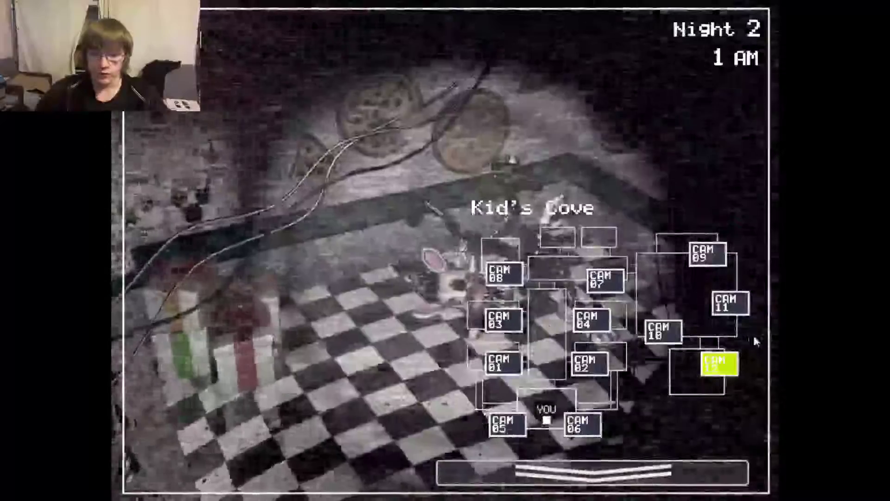
Step: Rewind the Prize Corner music box, then bring up the Left Air Vent feed
click(729, 304)
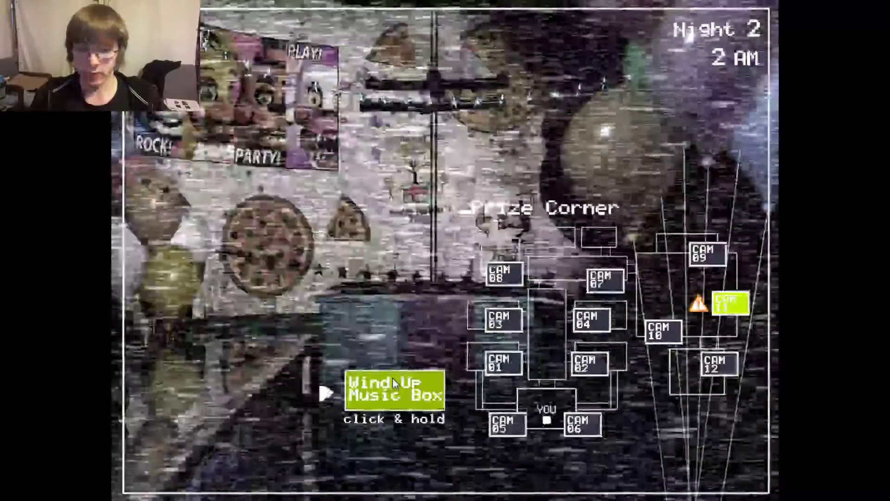
drag(393, 383, 401, 390)
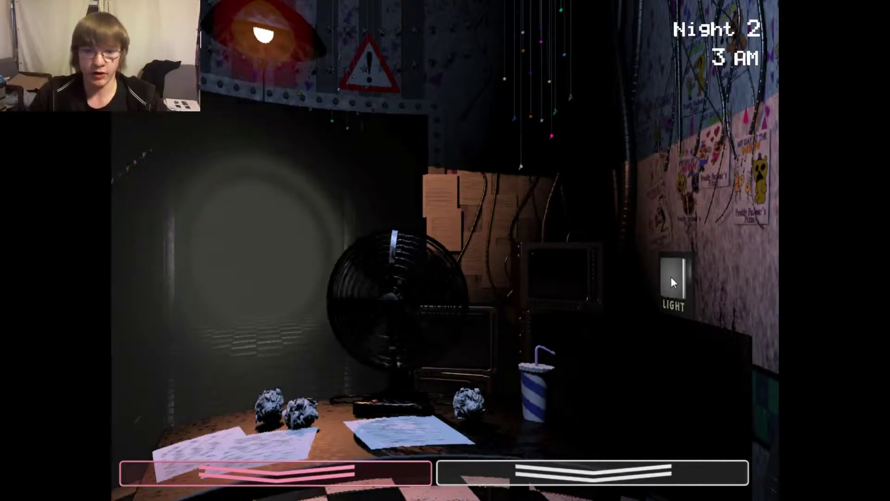
click(545, 447)
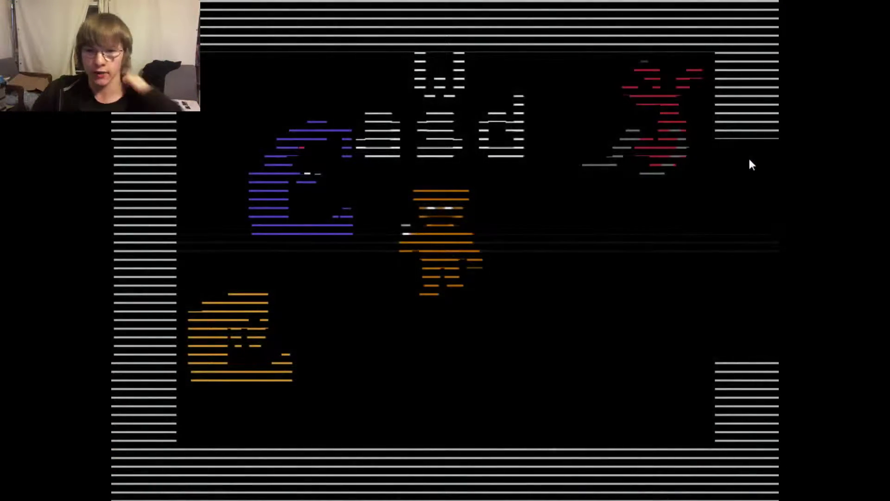
Step: Walk Freddy right, then down, right and up through the minigame rooms
key(d)
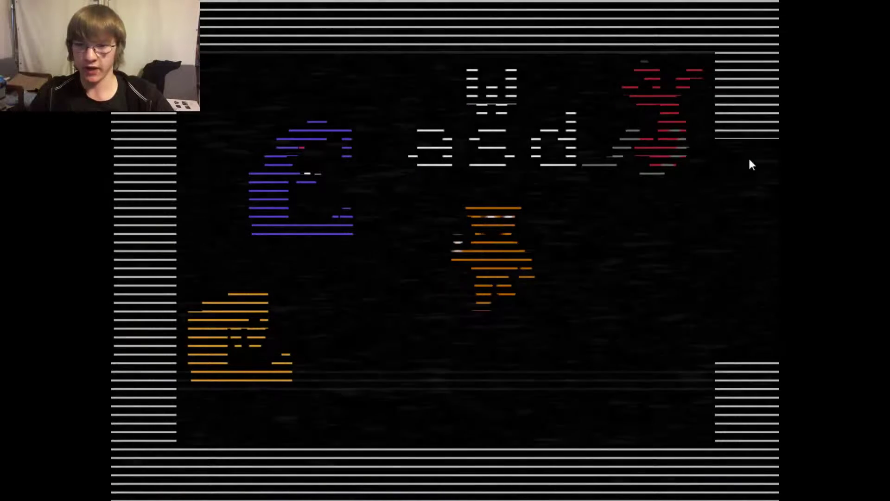
key(d)
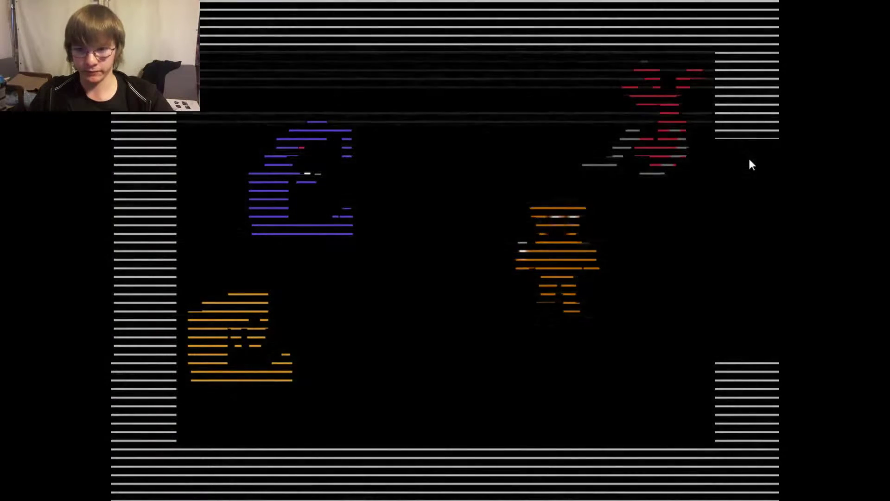
key(d)
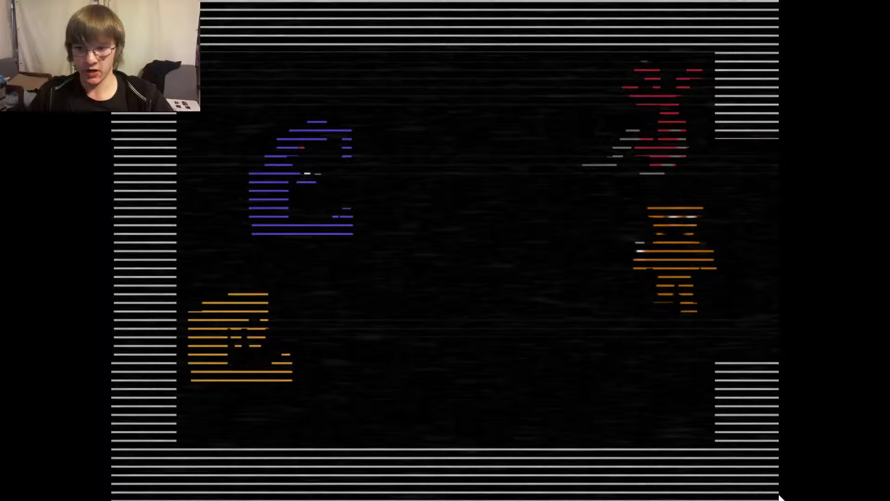
key(d)
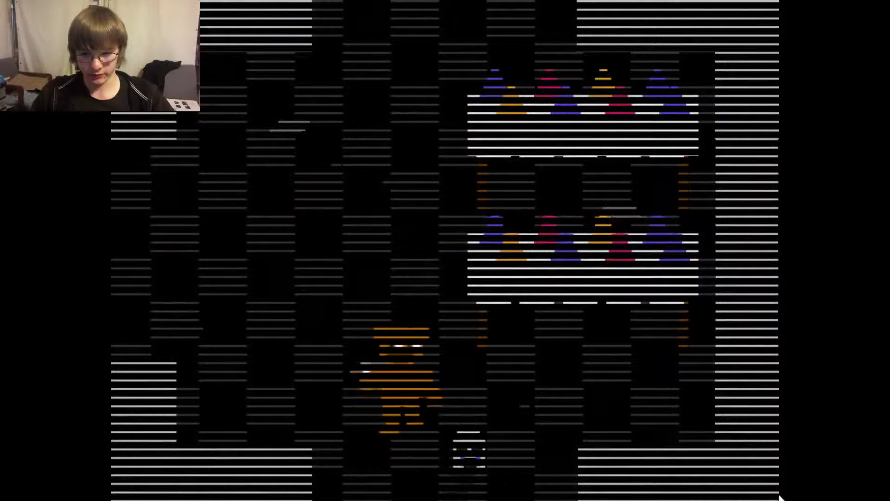
key(Down)
key(Down)
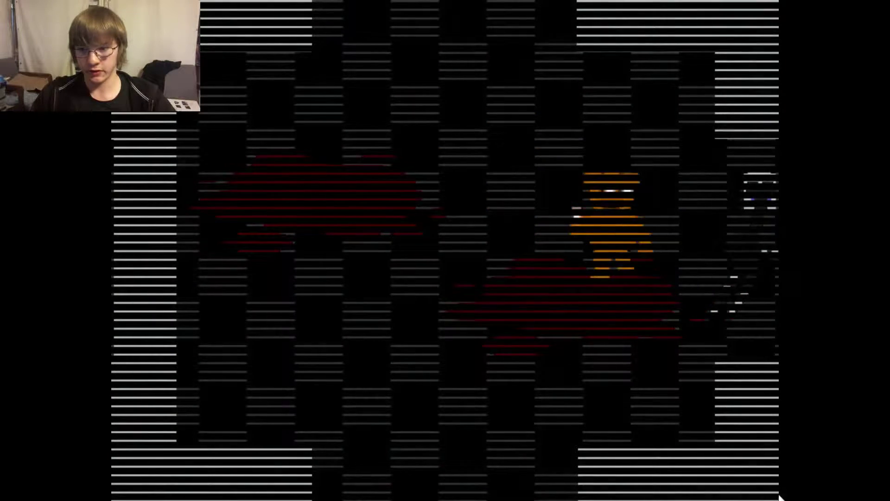
key(Right)
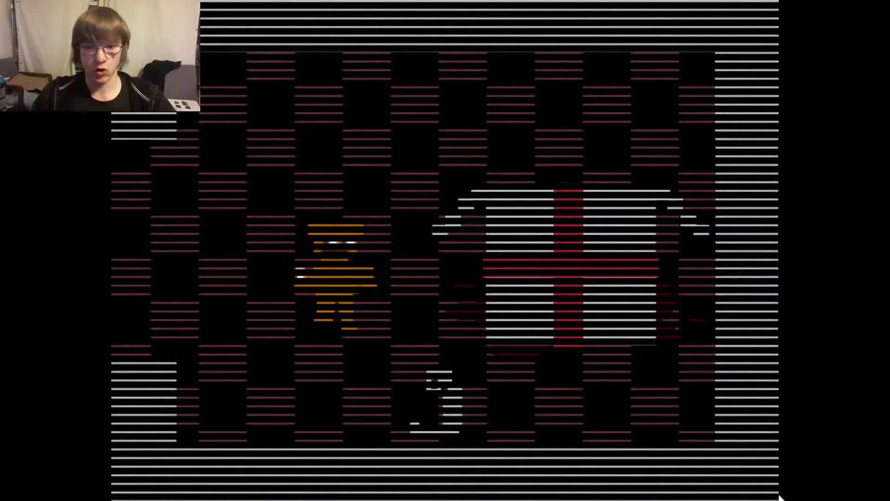
key(Up)
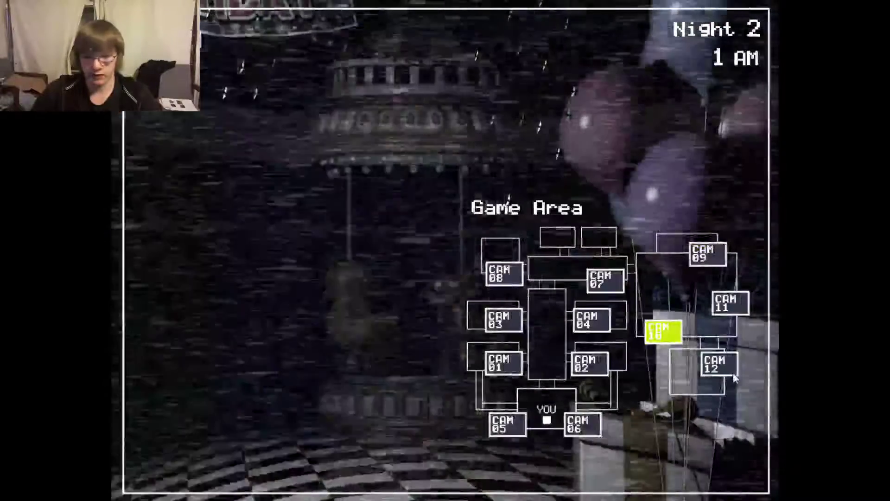
Step: Check Kid's Cove, Prize Corner, both air vents and Party Room 4, then lower the monitor
click(723, 364)
click(727, 304)
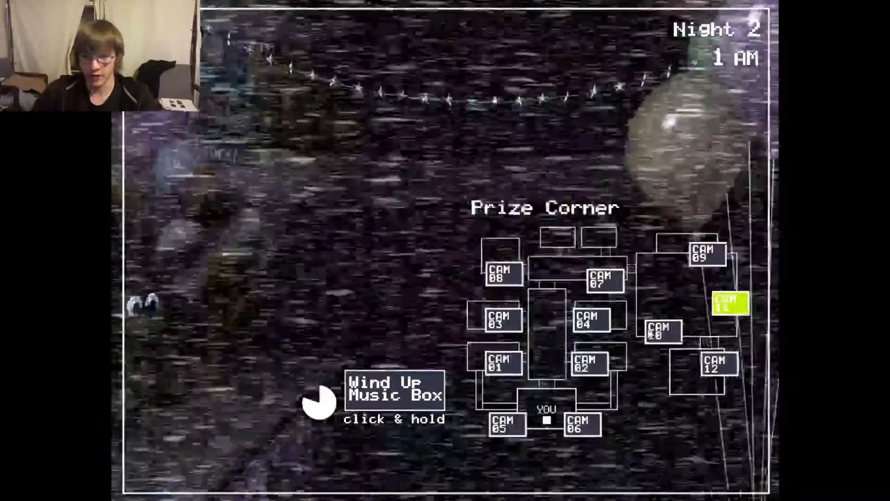
click(506, 423)
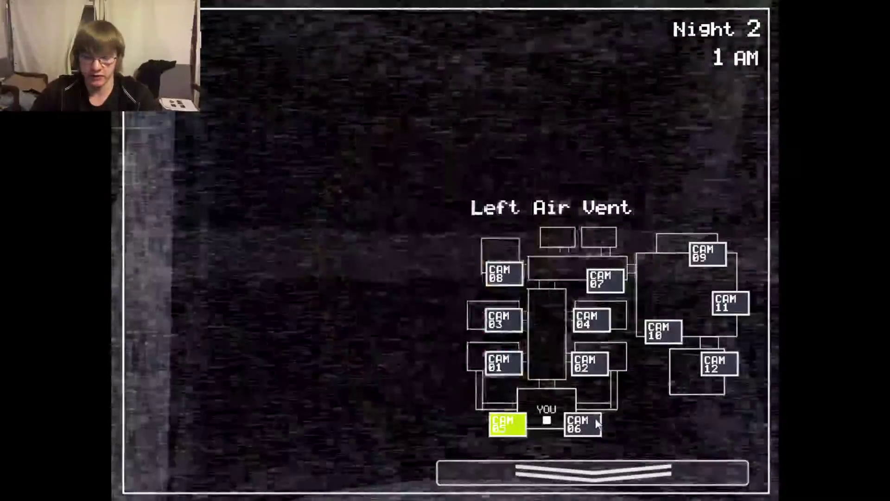
click(584, 424)
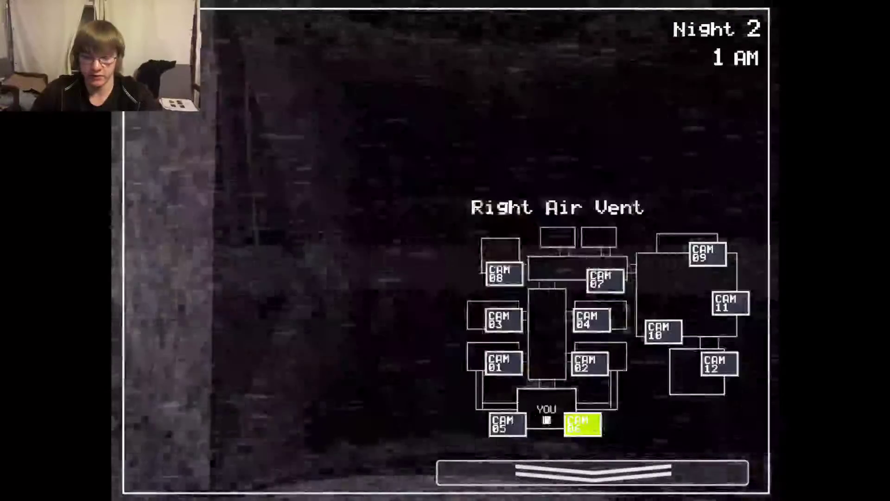
click(503, 424)
click(592, 322)
click(591, 473)
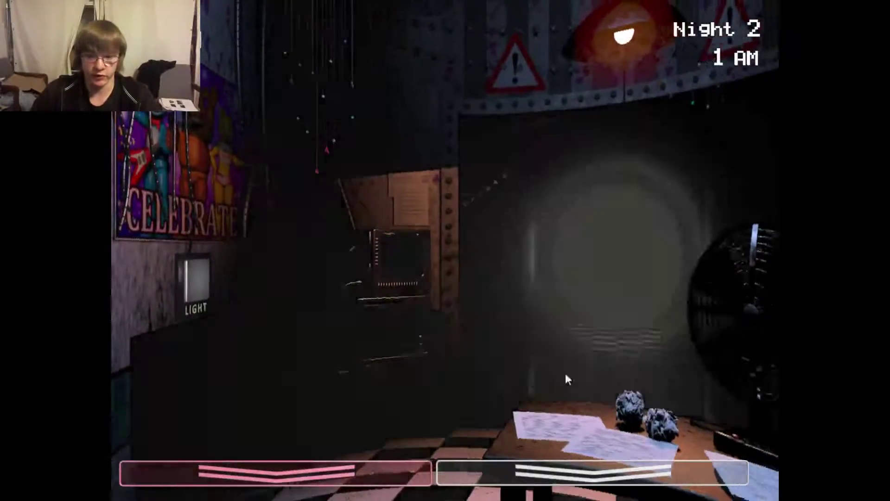
Step: Recheck the Left Air Vent, then view Kid's Cove and Prize Corner
click(591, 473)
click(503, 423)
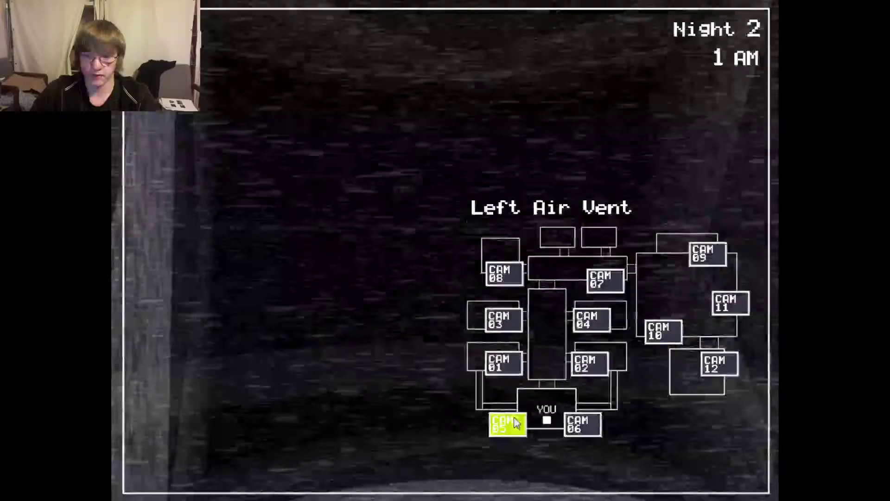
click(592, 473)
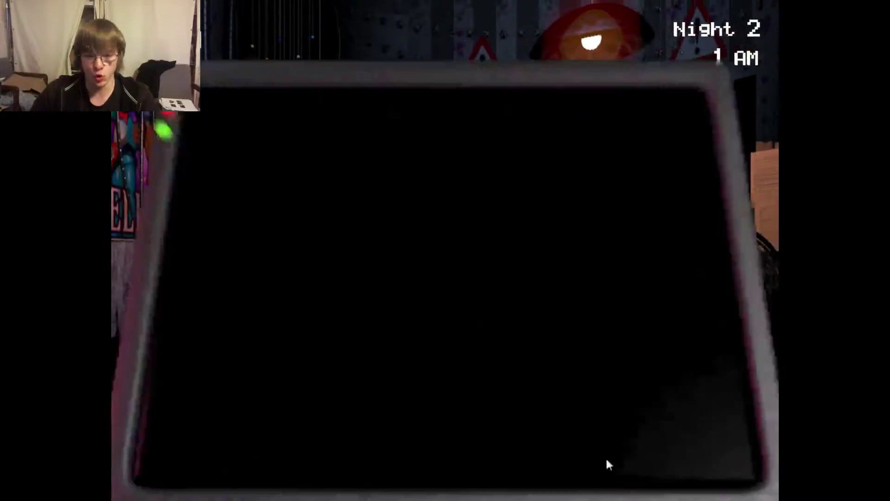
click(608, 464)
click(717, 363)
click(729, 304)
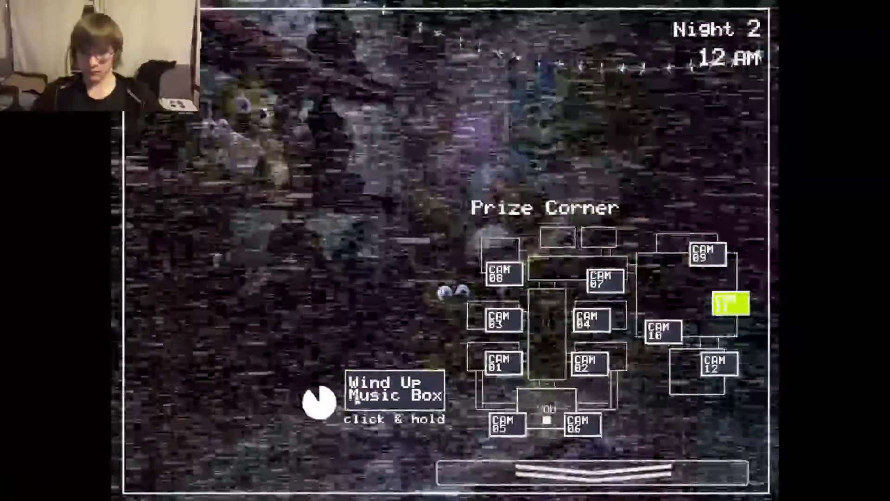
Step: Wind the music box to full, check Kid's Cove and Game Area, and keep winding
click(394, 390)
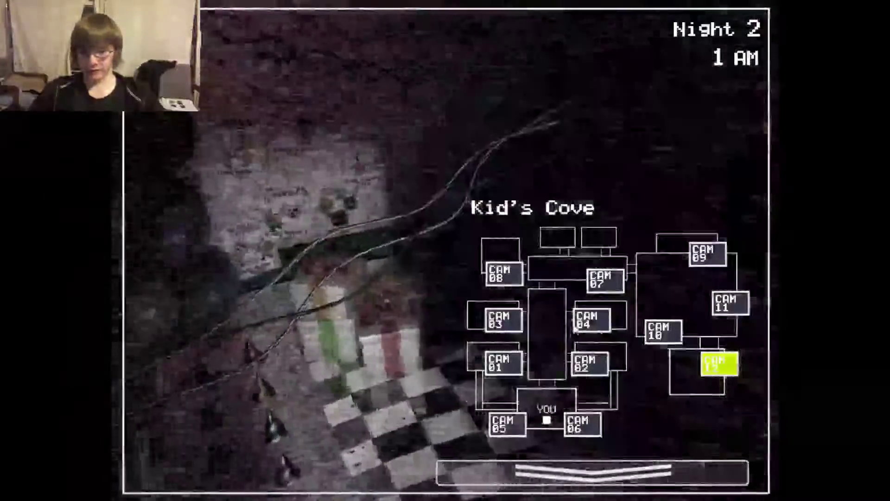
click(661, 331)
click(720, 364)
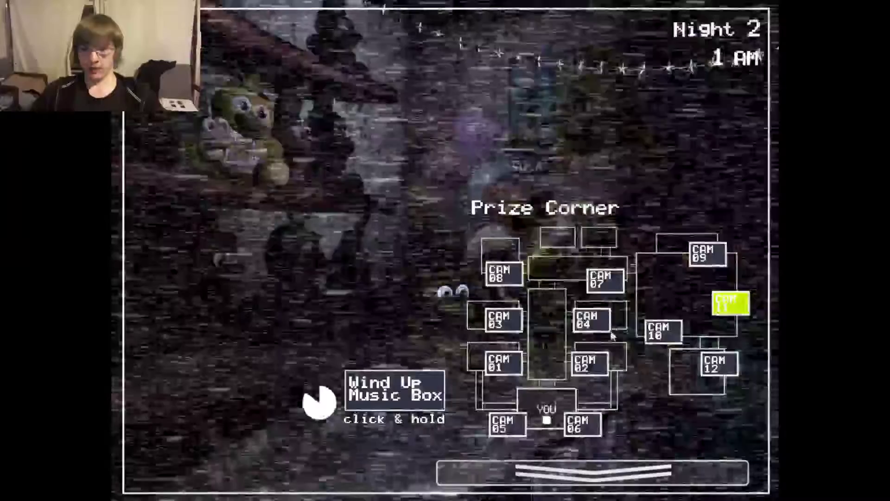
click(661, 331)
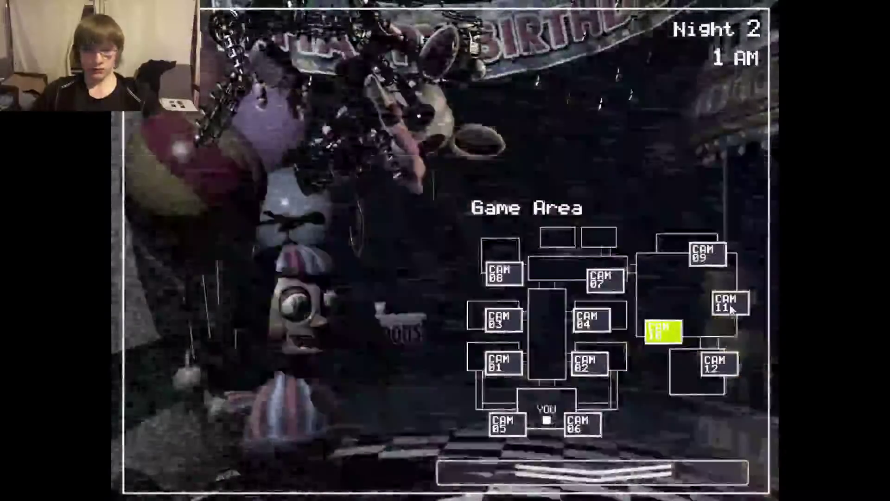
click(731, 304)
drag(398, 393, 397, 394)
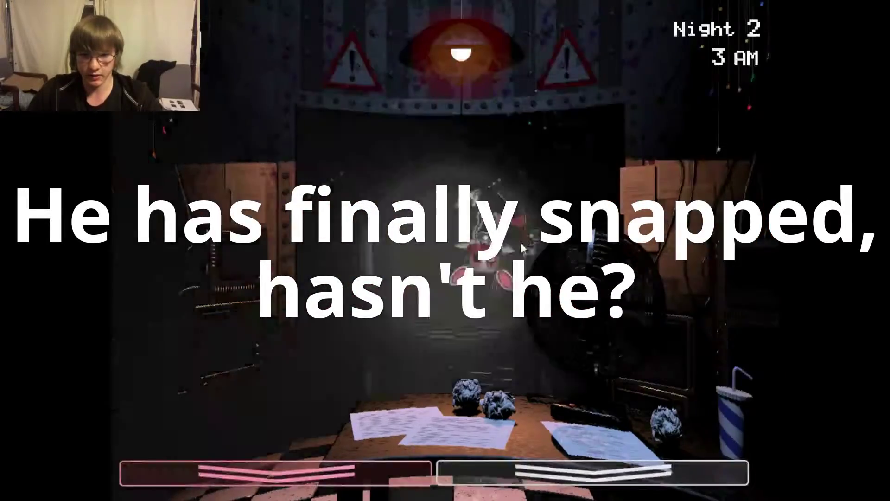
Step: Check the Right Air Vent, flash Toy Chica in the hallway, and check Party Room 2
click(637, 459)
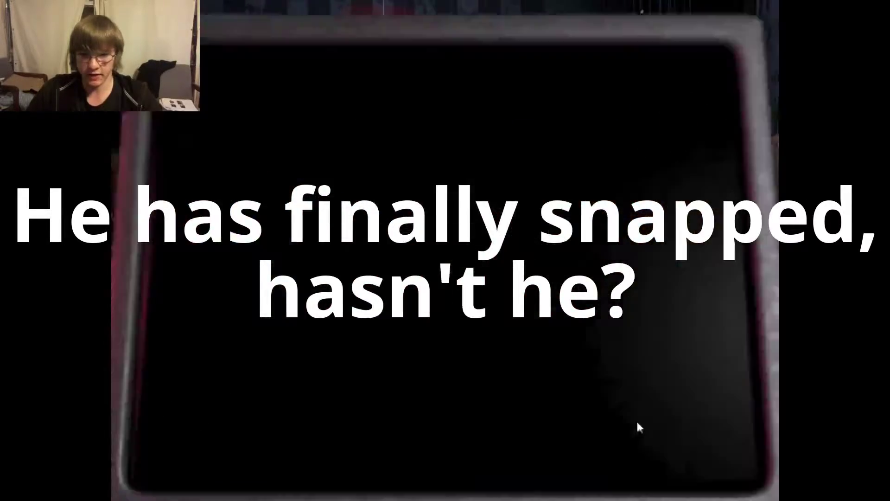
click(583, 425)
click(507, 424)
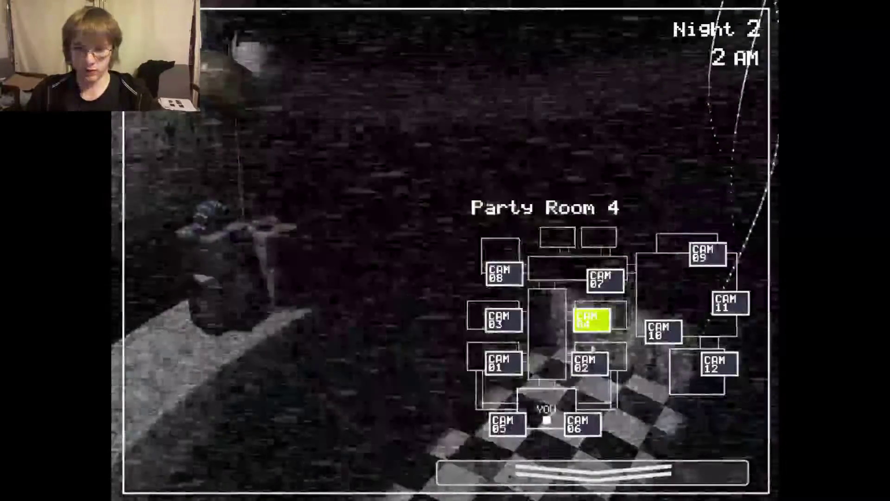
key(ctrl)
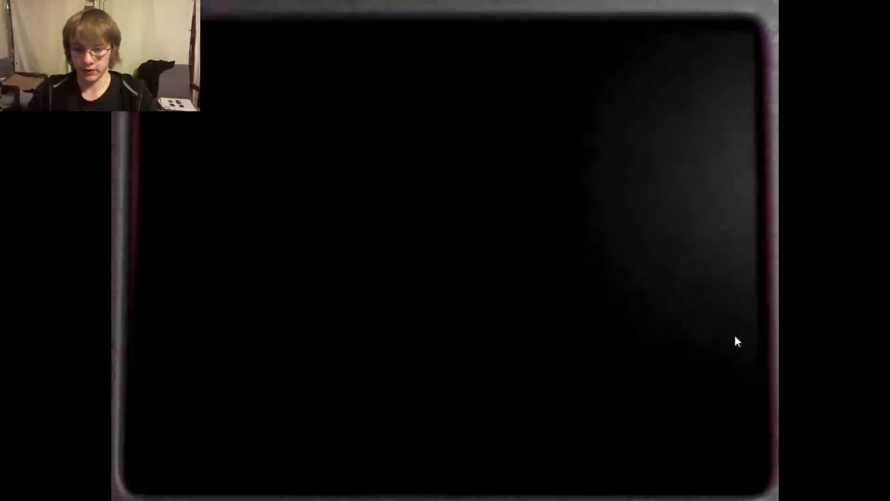
click(590, 364)
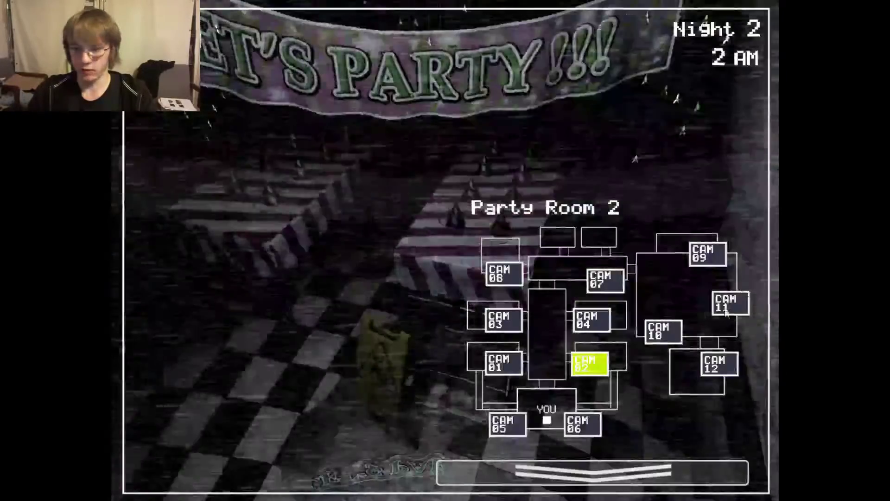
click(727, 305)
Step: Lower the monitor and strobe the flashlight down the hallway to drive Foxy away
key(s)
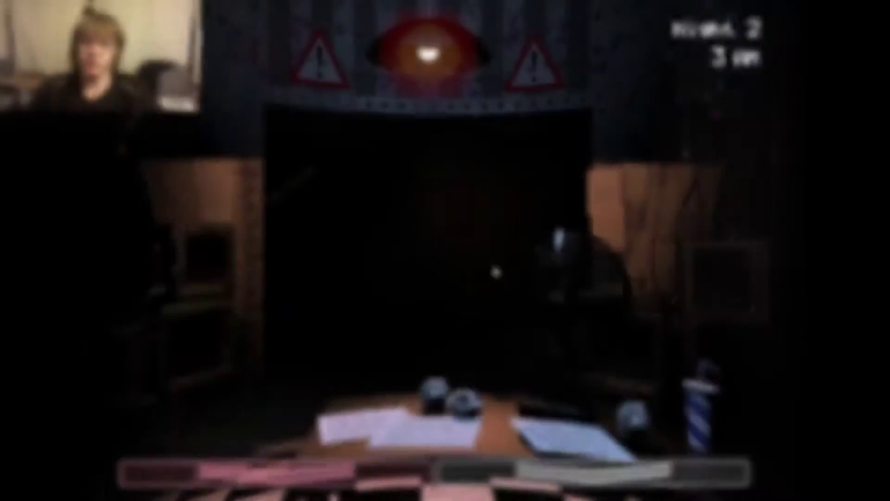
key(ctrl)
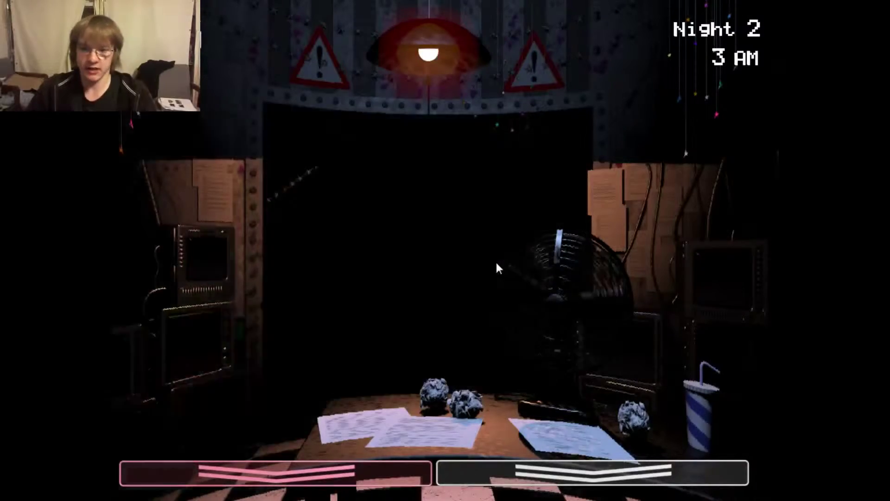
key(ctrl)
key(ctrl)
key(ctrl)
key(ctrl)
key(ctrl)
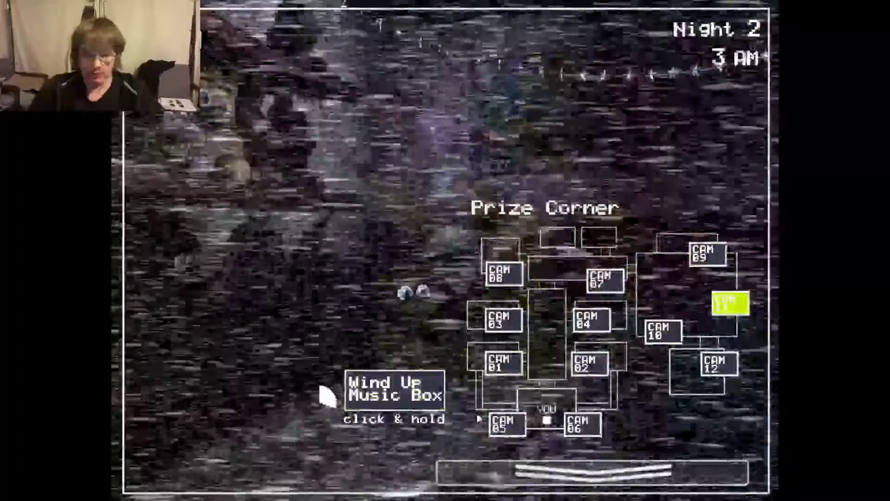
Step: Check the Right Air Vent feed, then return to Prize Corner
click(583, 424)
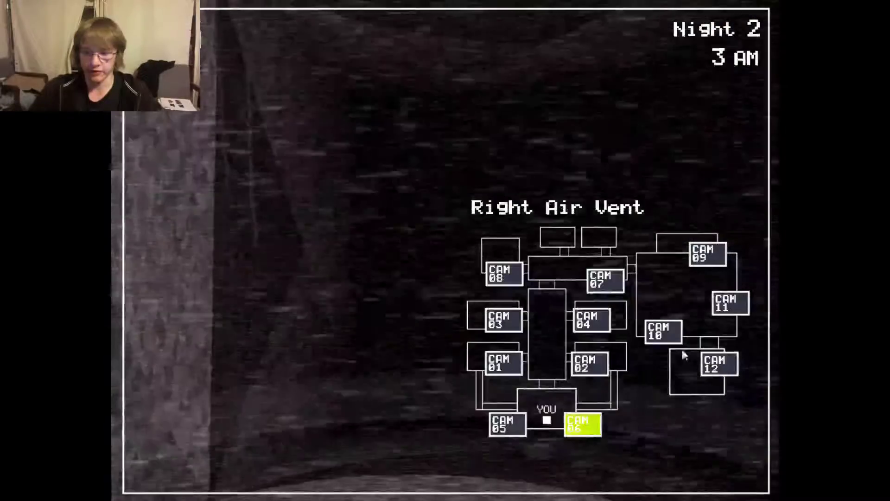
click(729, 303)
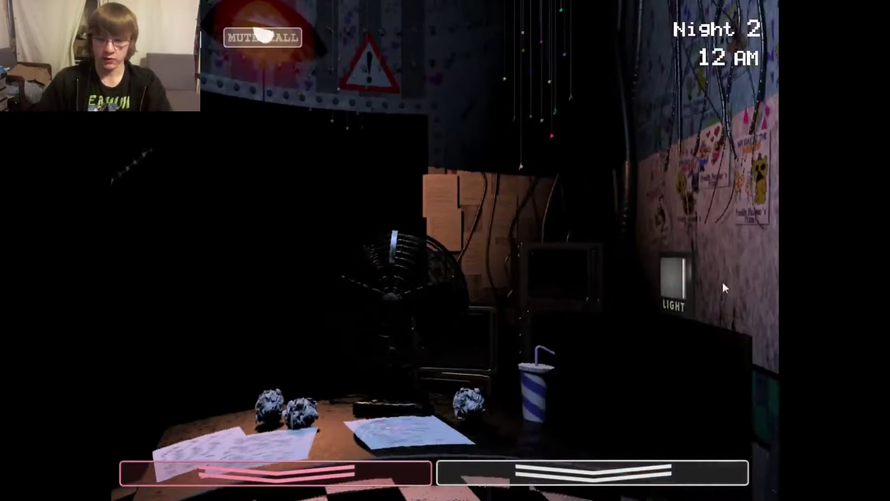
Step: Light the right and left vents, check the Game Area feed, and flash the hallway
click(674, 283)
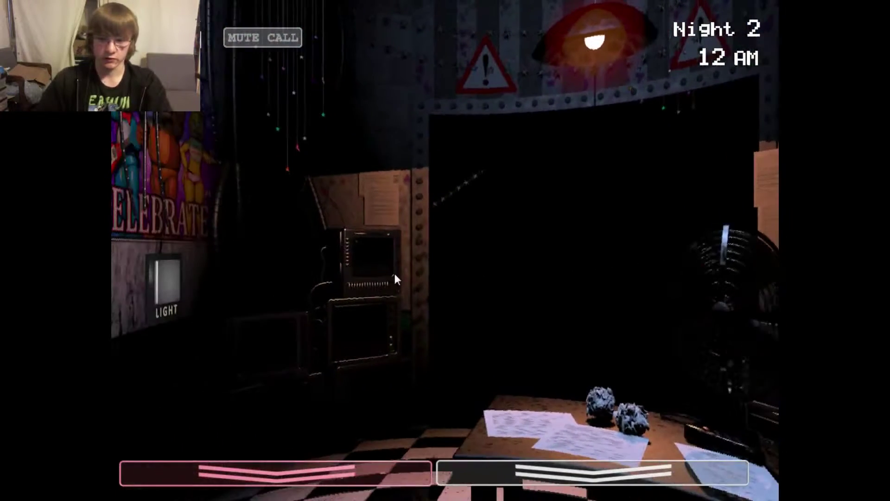
click(209, 282)
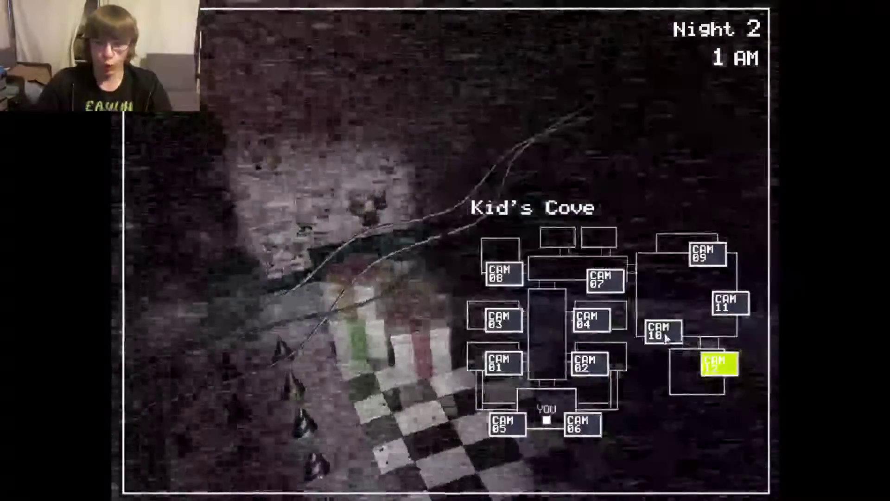
click(663, 333)
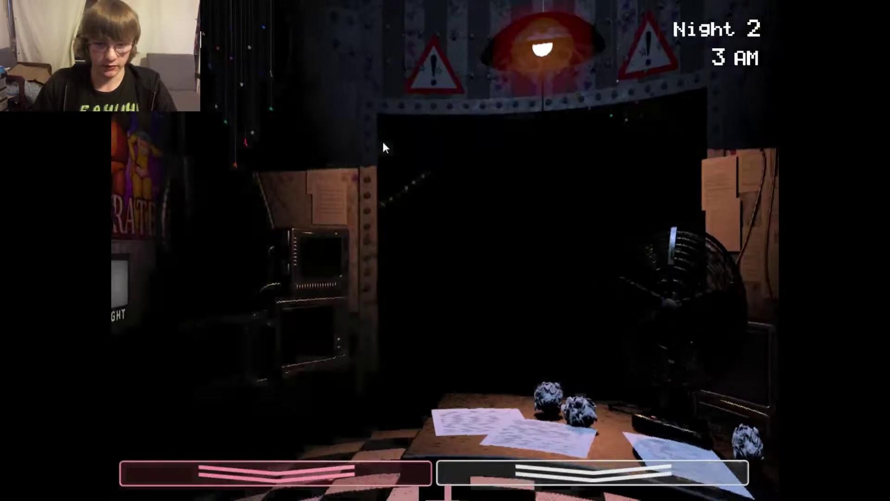
key(ctrl)
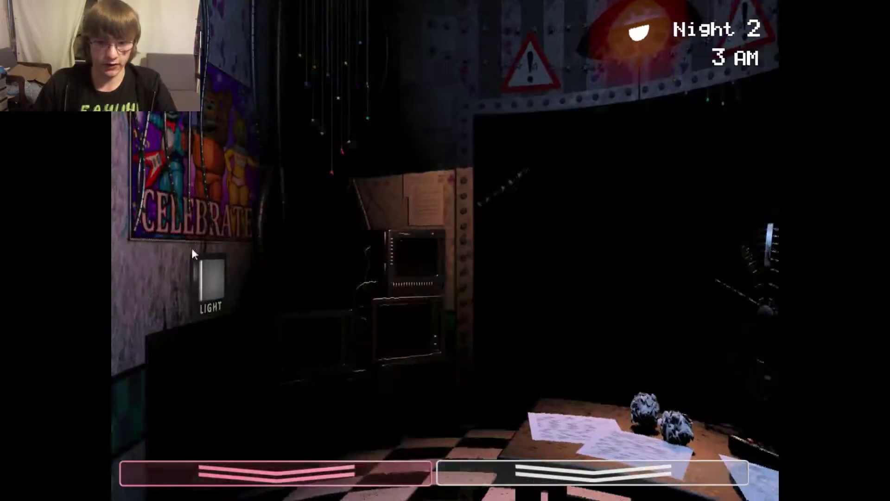
Step: Flash the hallway, then check Prize Corner and wind the music box
key(ctrl)
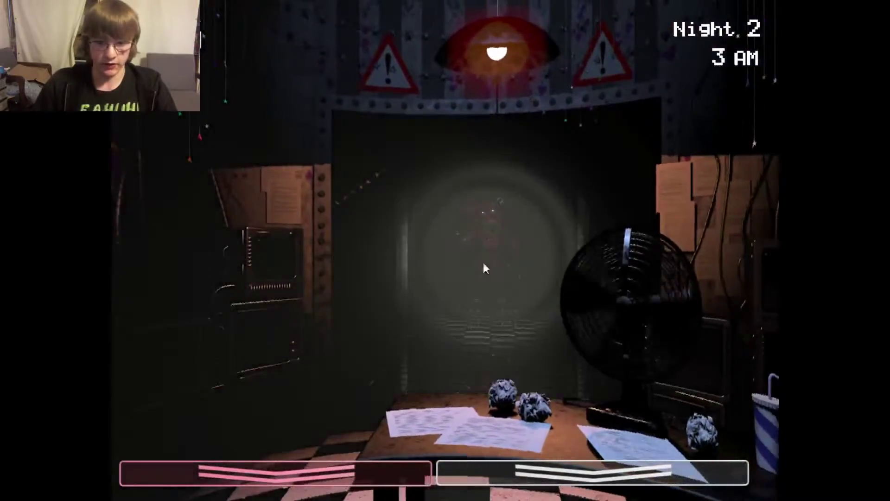
click(591, 472)
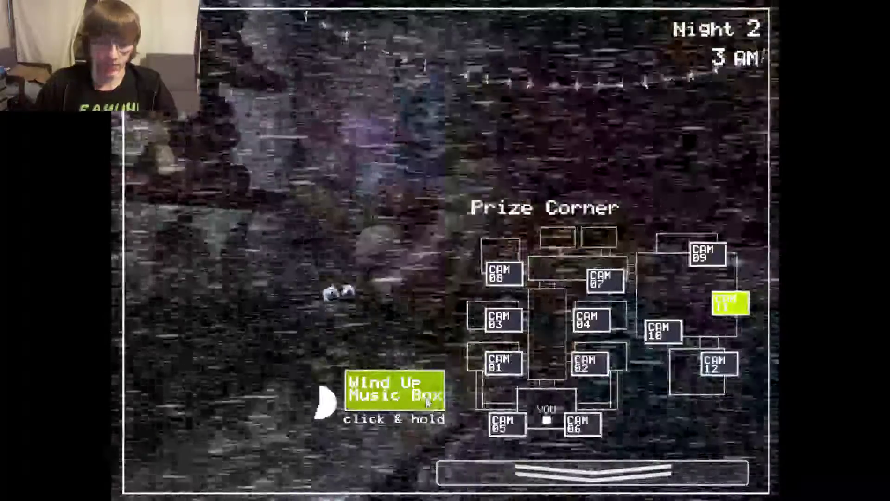
click(592, 472)
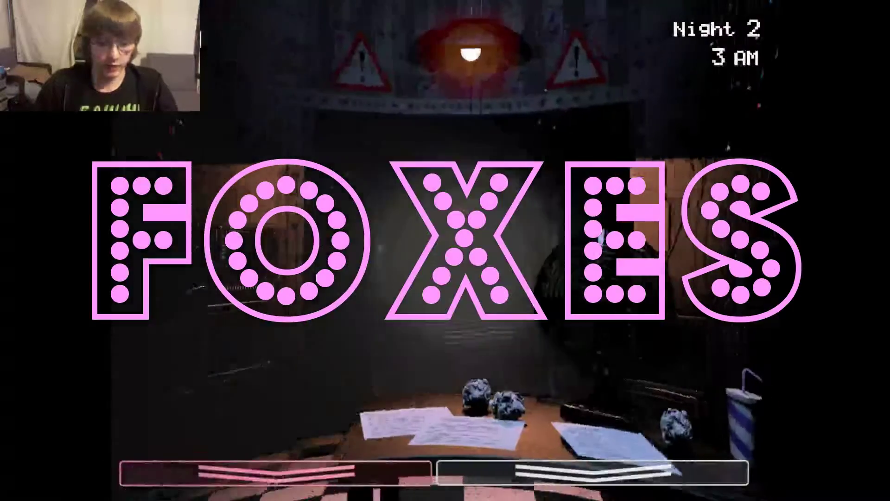
click(592, 471)
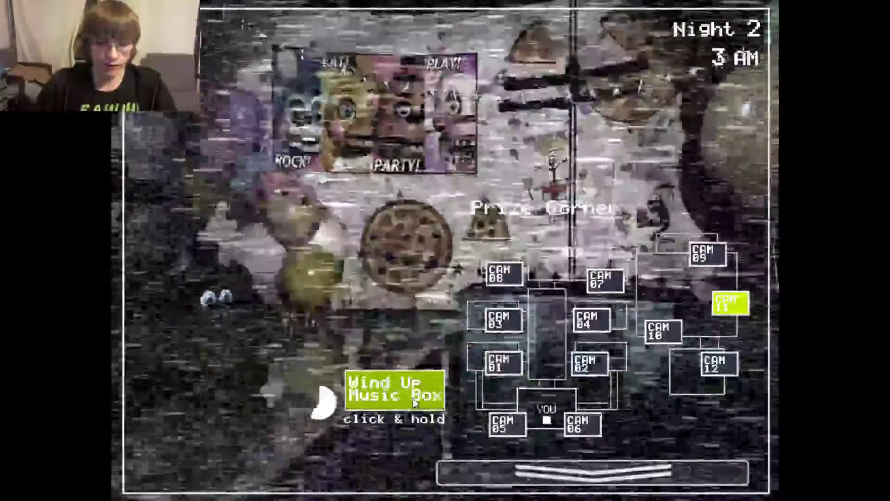
click(592, 472)
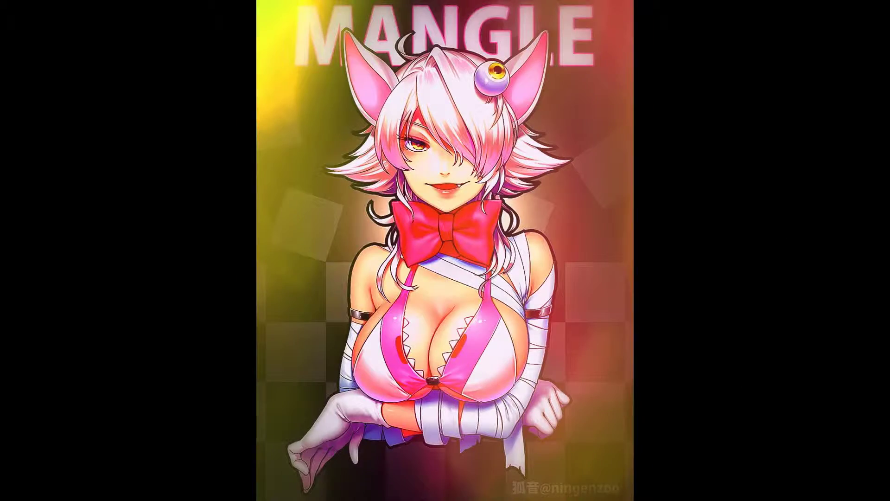
Step: Flash the light at Toy Freddy in the hallway three times
key(ctrl)
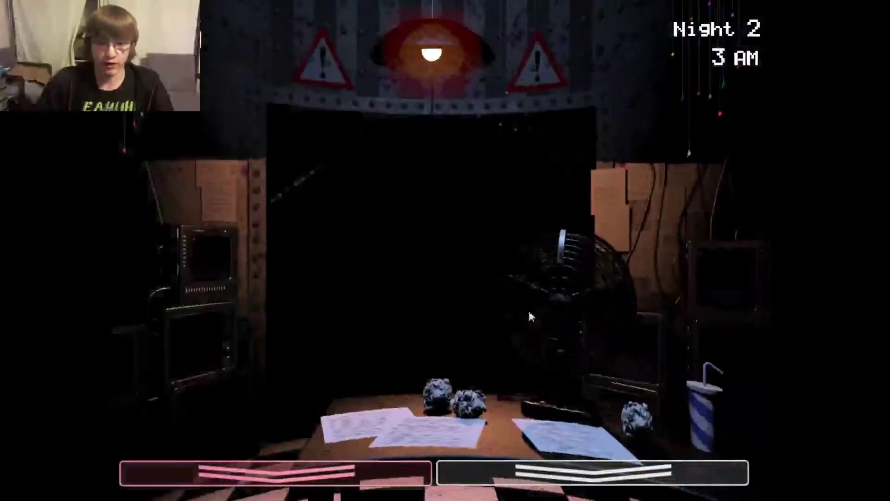
key(ctrl)
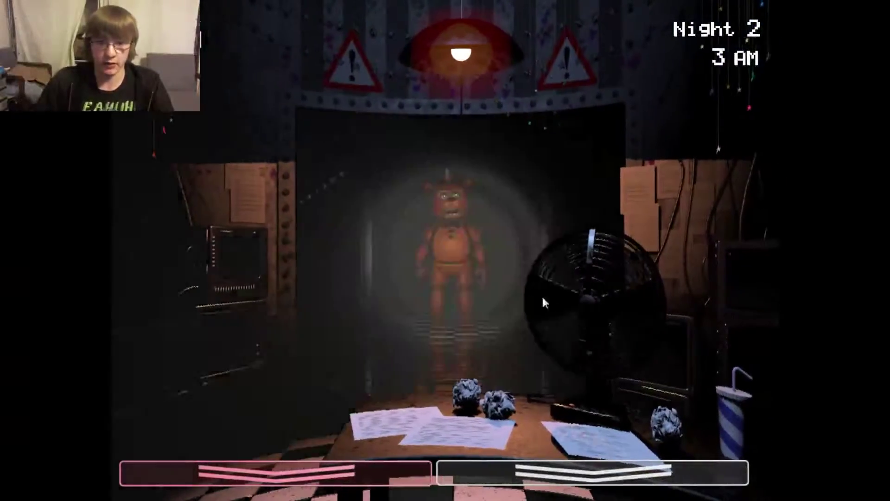
key(ctrl)
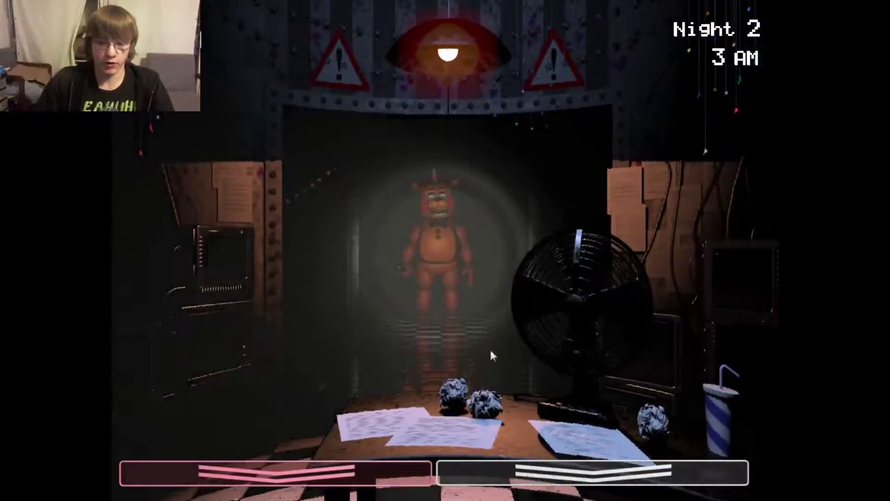
Step: Check both air vents and Prize Corner, then light the office hallway
click(592, 473)
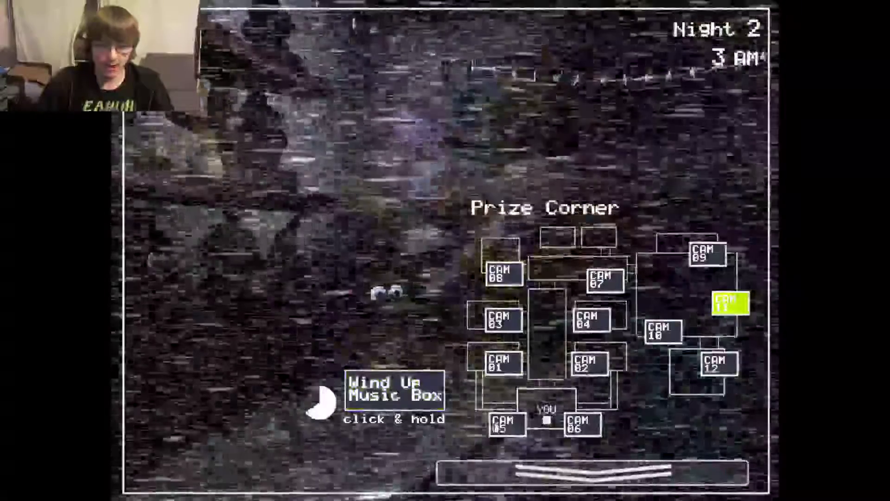
click(507, 423)
click(583, 423)
click(506, 423)
click(729, 306)
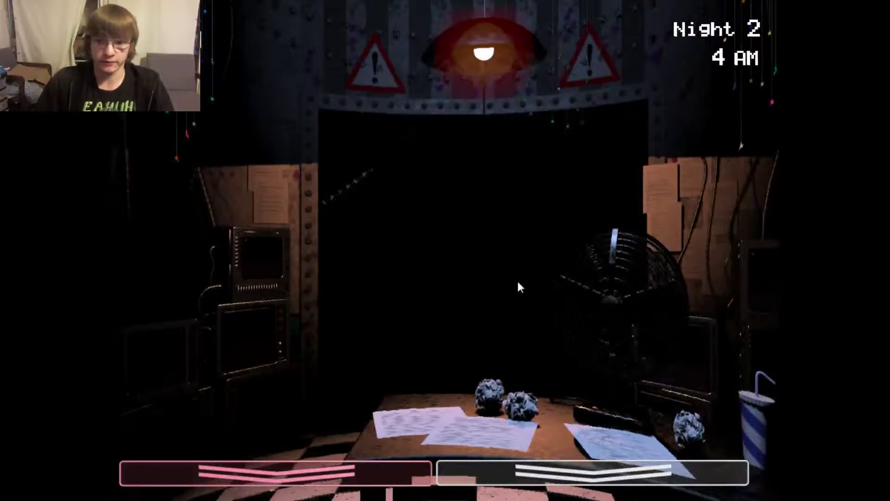
key(ctrl)
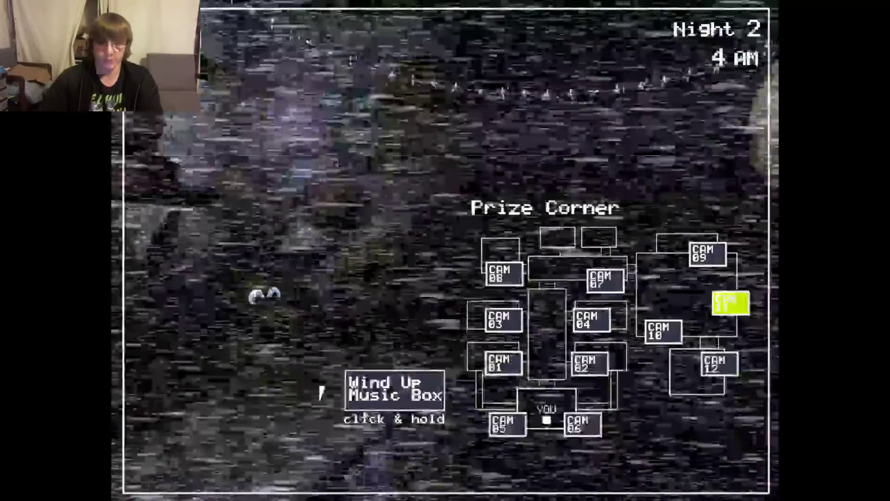
Step: Hold Wind Up Music Box on the Prize Corner feed (CAM 11)
drag(376, 389, 327, 400)
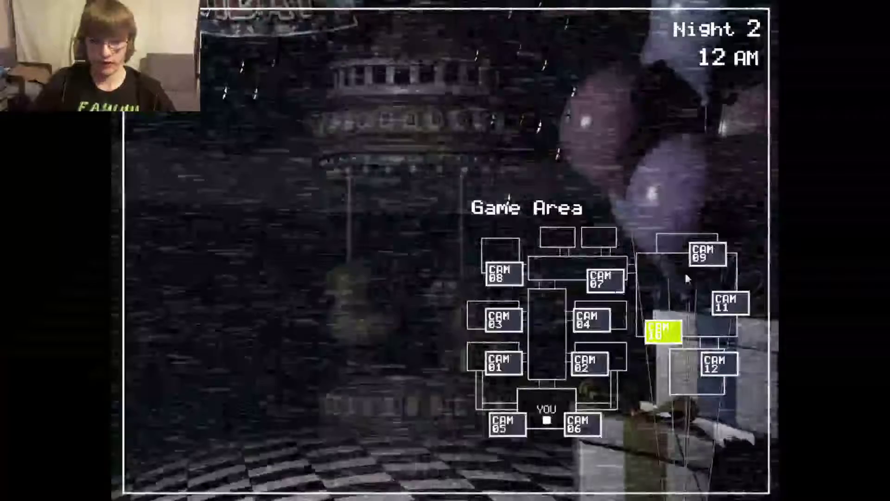
Step: Check Kid's Cove and Game Area, then wind the Prize Corner music box
click(719, 364)
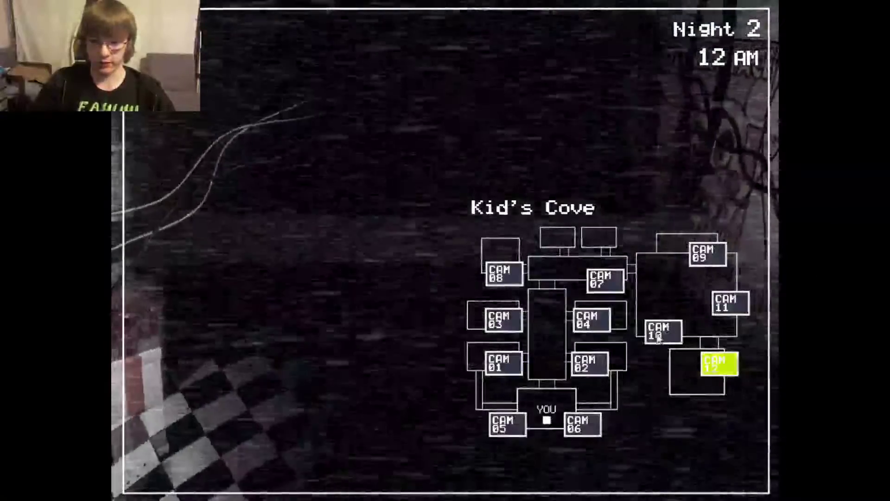
click(661, 332)
click(728, 304)
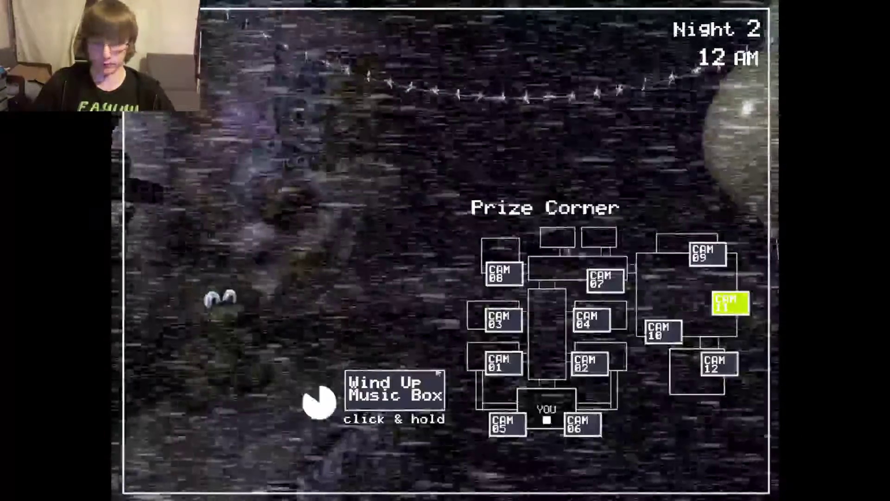
drag(421, 398, 421, 397)
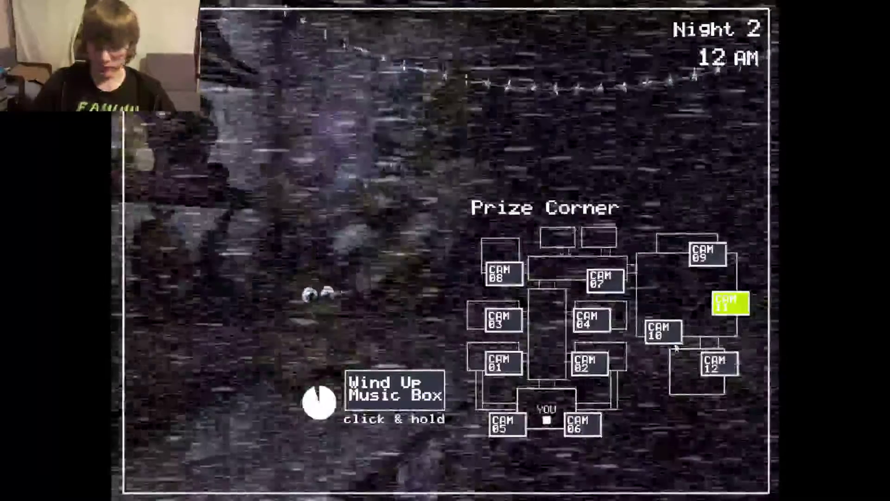
Step: Alternate Game Area and Kid's Cove checks with Prize Corner, then wind again
click(661, 333)
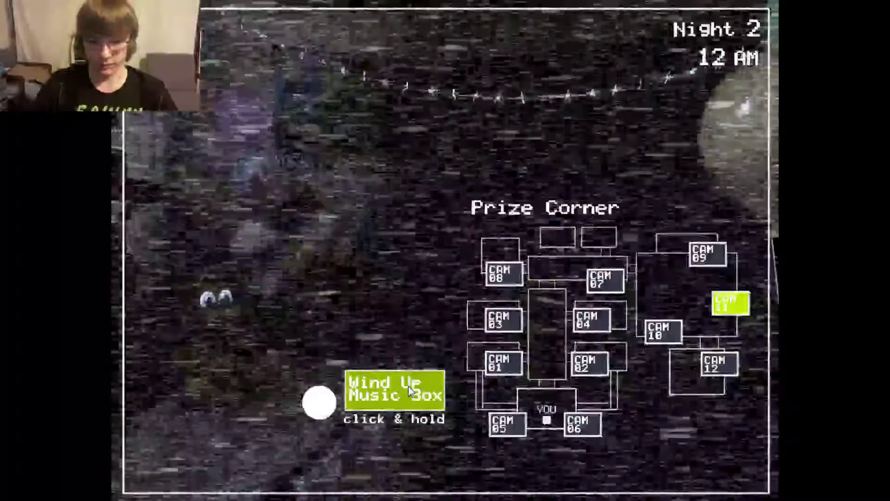
click(662, 333)
click(722, 362)
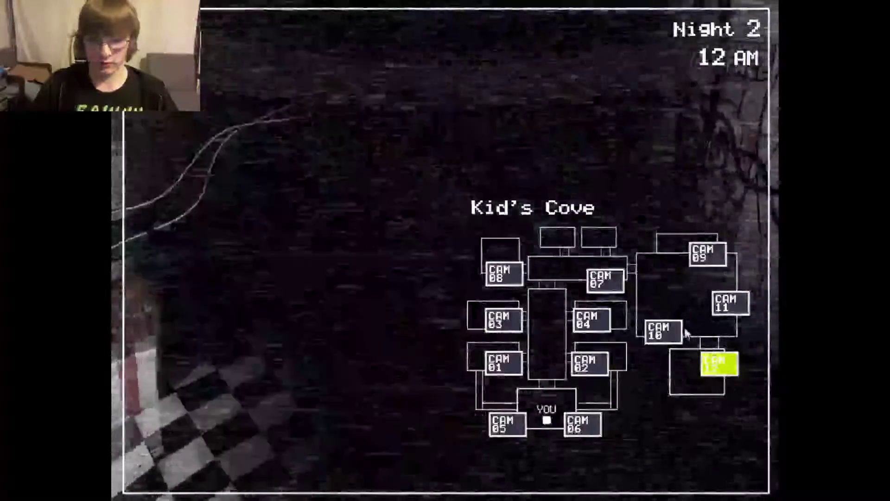
click(727, 304)
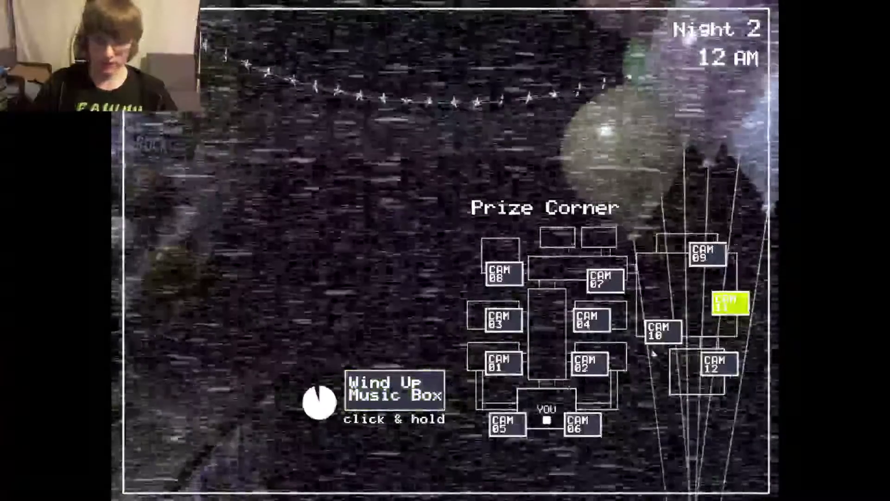
click(664, 332)
click(720, 362)
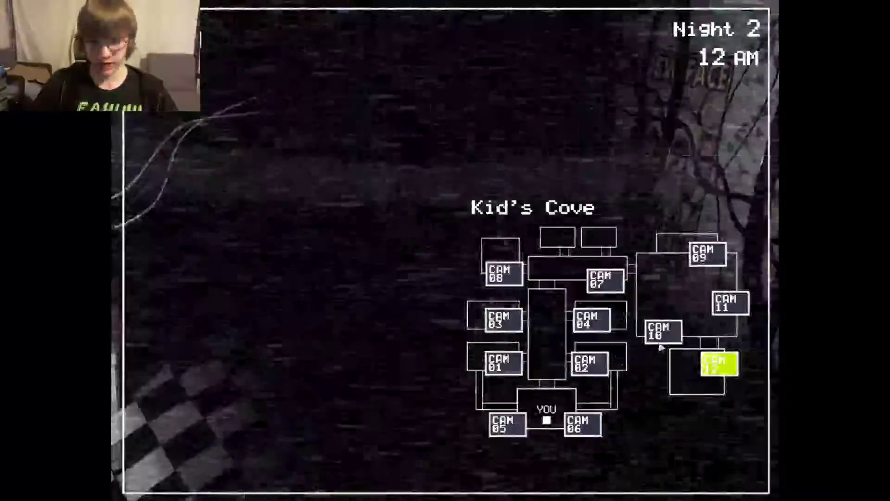
click(729, 306)
drag(393, 390, 393, 390)
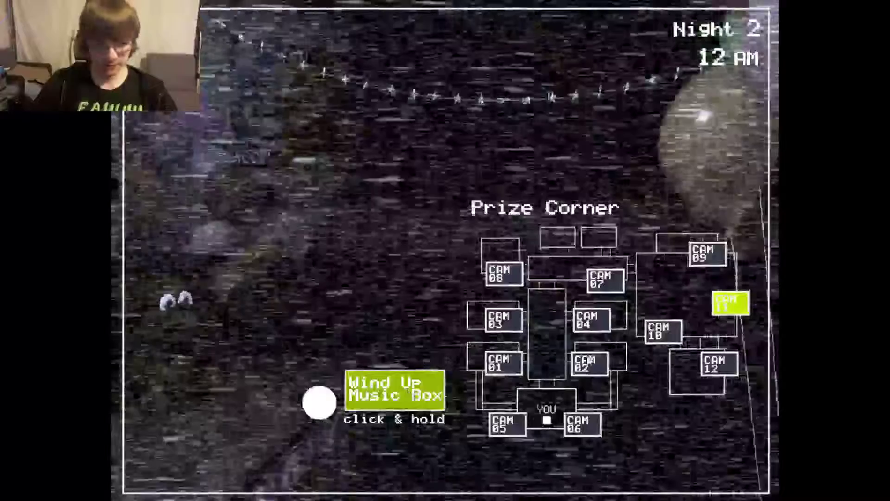
Step: Recheck Game Area and Kid's Cove, then wind the Prize Corner music box
click(662, 333)
click(717, 364)
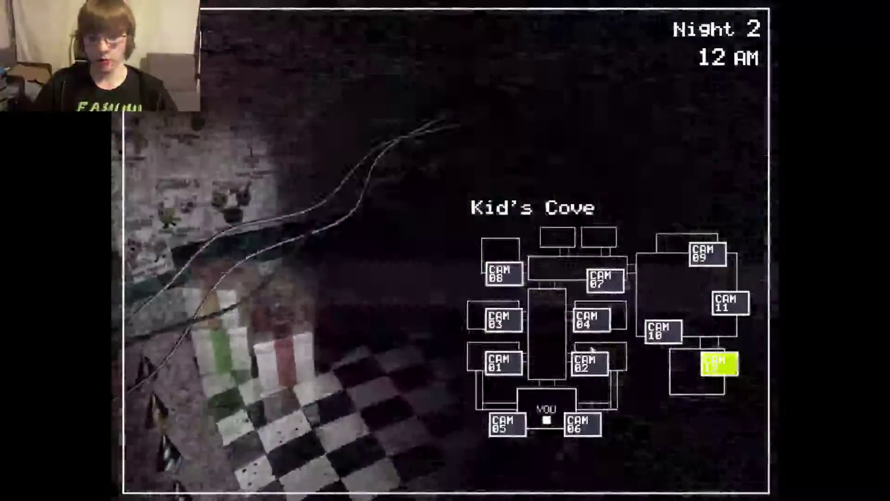
click(665, 333)
click(729, 305)
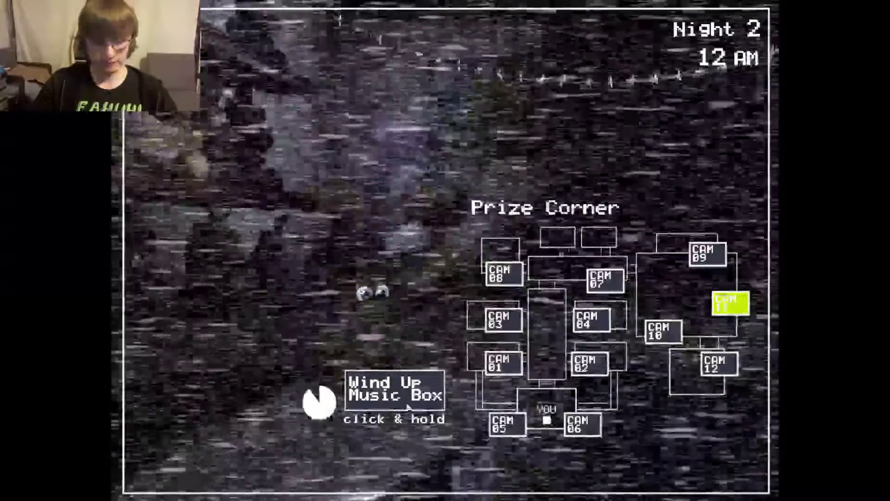
mouse_move(393, 400)
mouse_down()
mouse_move(425, 383)
mouse_move(415, 389)
mouse_up()
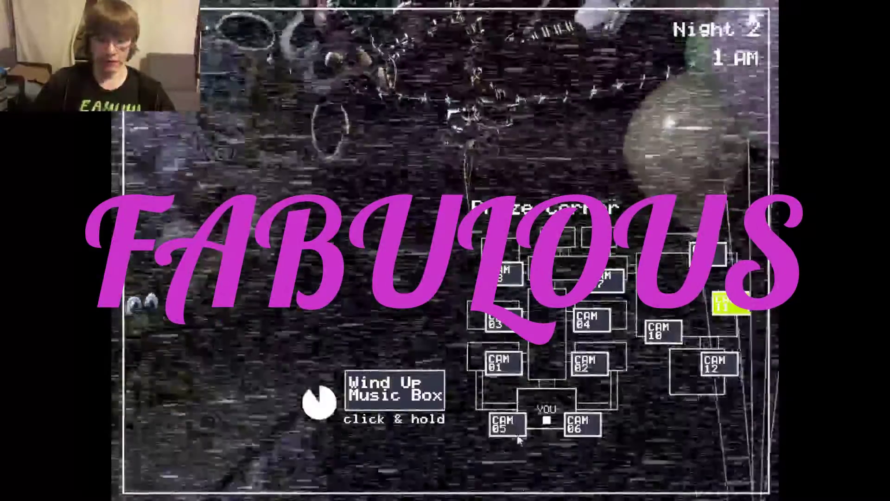
Step: Check both air vents and the Show Stage, then remove the mask
click(506, 424)
click(584, 424)
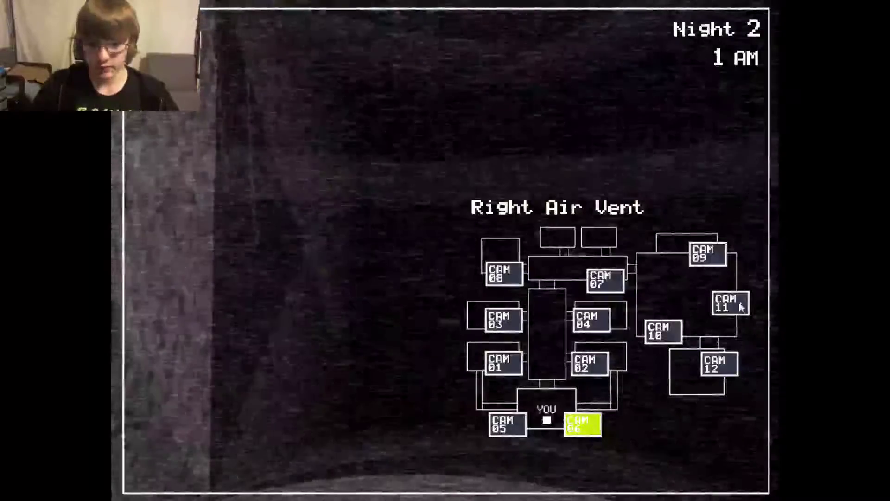
click(707, 254)
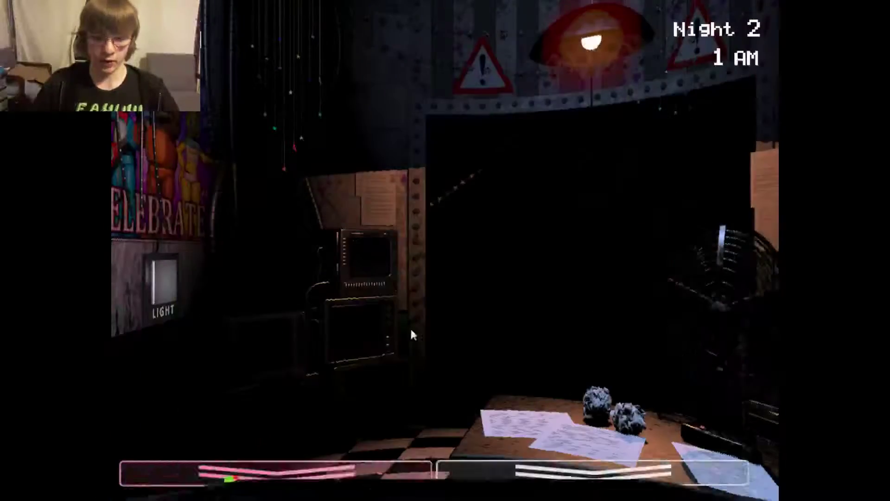
click(606, 445)
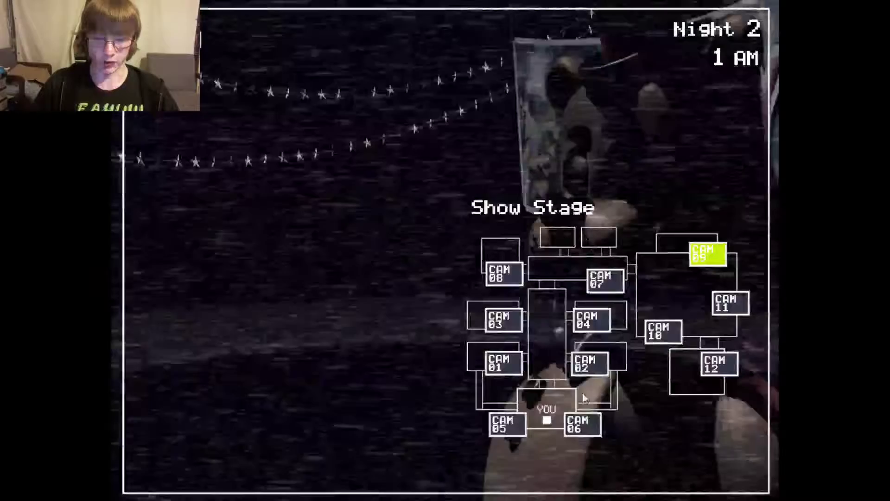
Step: Sweep Party Rooms 1, 3 and 4, Main Hall, Parts/Service and Game Area
click(591, 323)
click(600, 278)
click(501, 272)
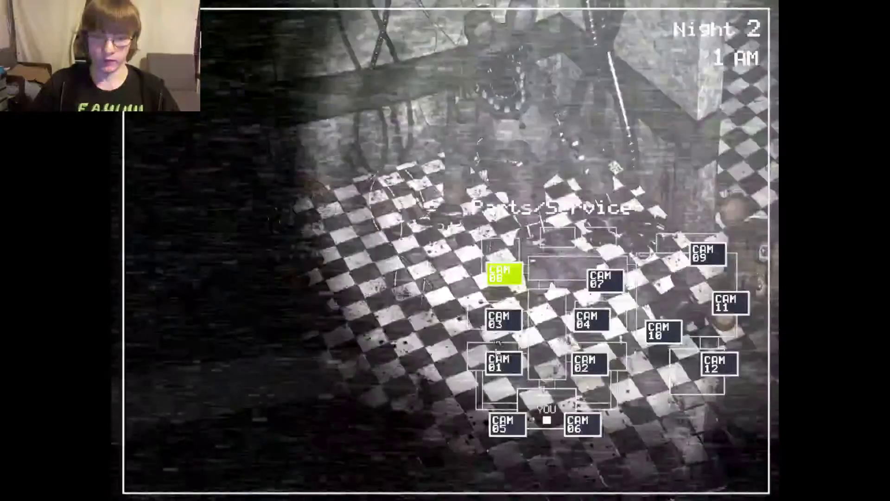
click(500, 321)
click(501, 362)
click(592, 320)
click(600, 278)
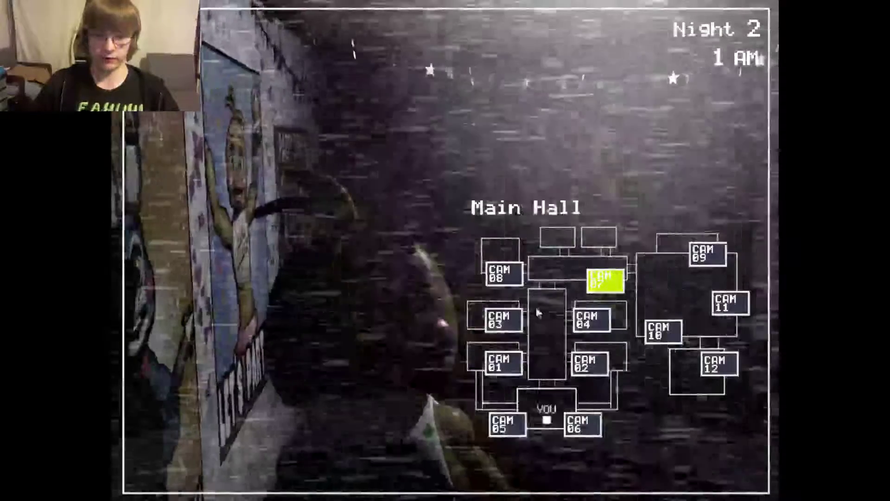
click(501, 320)
click(600, 278)
Step: Wind the Prize Corner music box twice, lowering the monitor to watch the office between
click(729, 305)
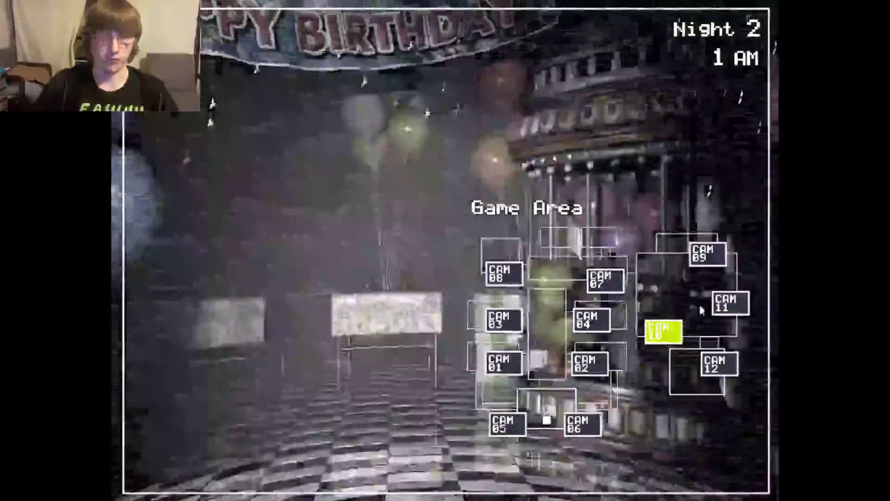
click(418, 390)
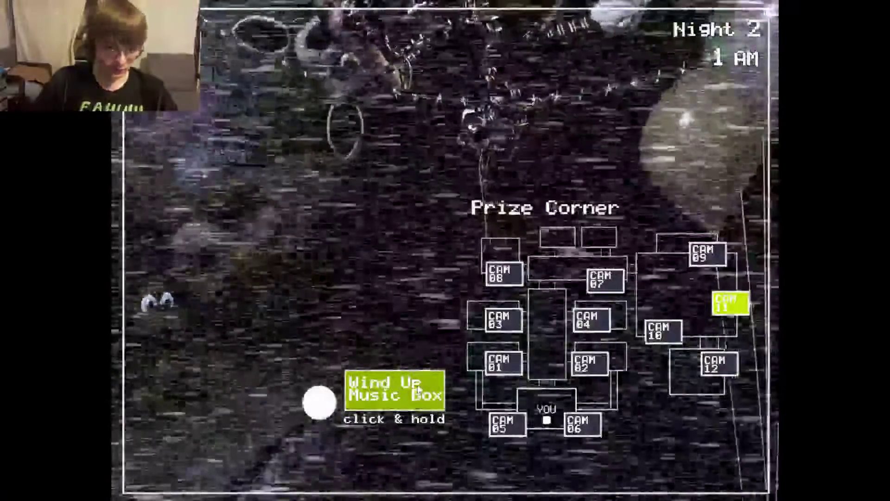
click(445, 474)
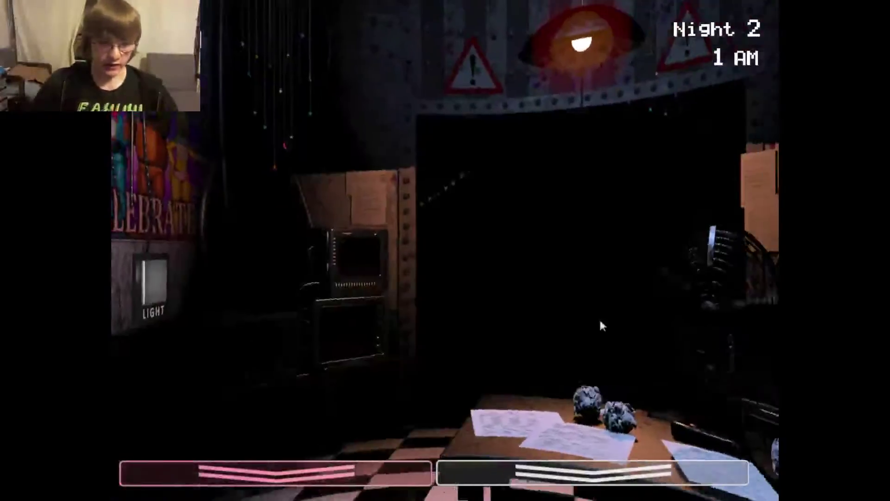
click(445, 474)
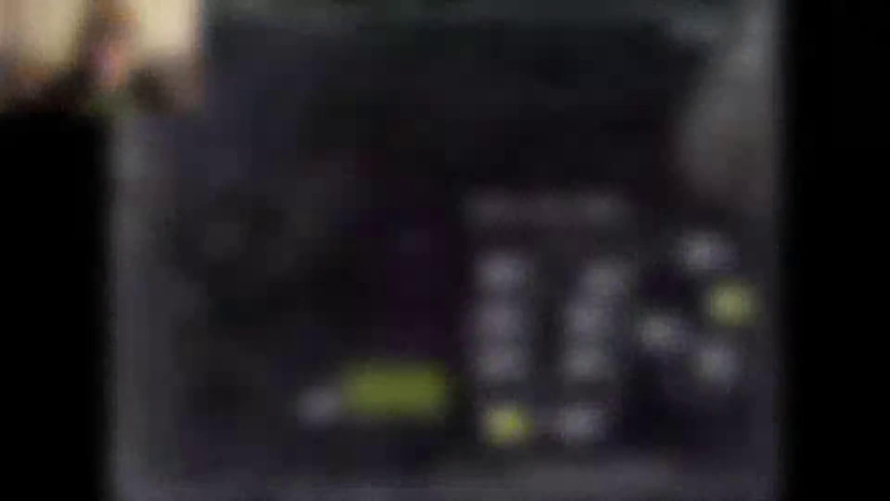
click(417, 390)
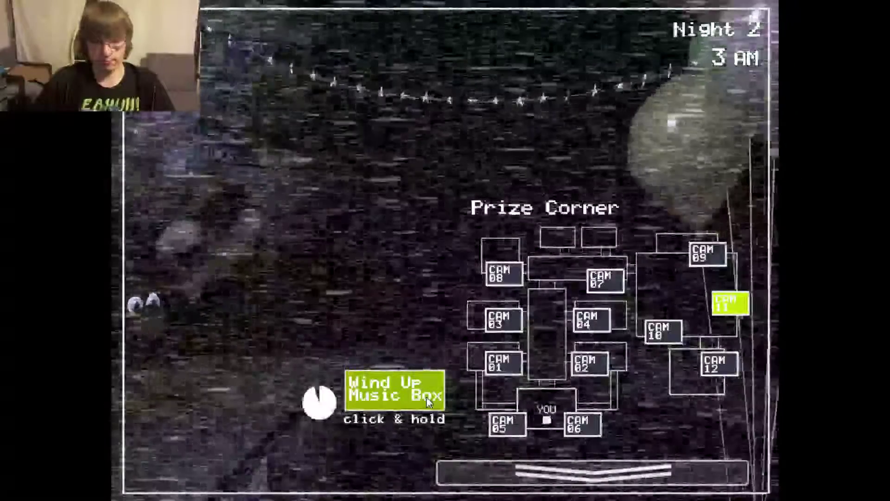
click(446, 480)
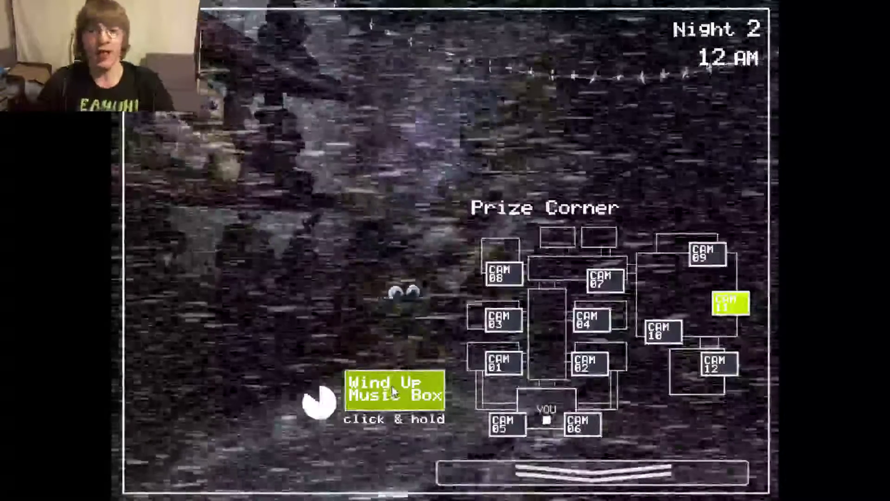
Step: Fully wind the Prize Corner music box, glancing at the Party Room 4 feed
drag(393, 393, 389, 393)
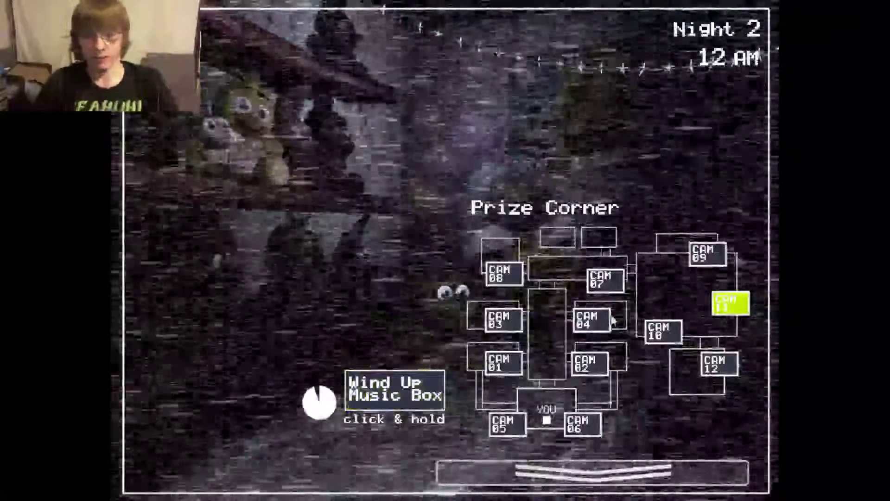
click(598, 320)
click(730, 304)
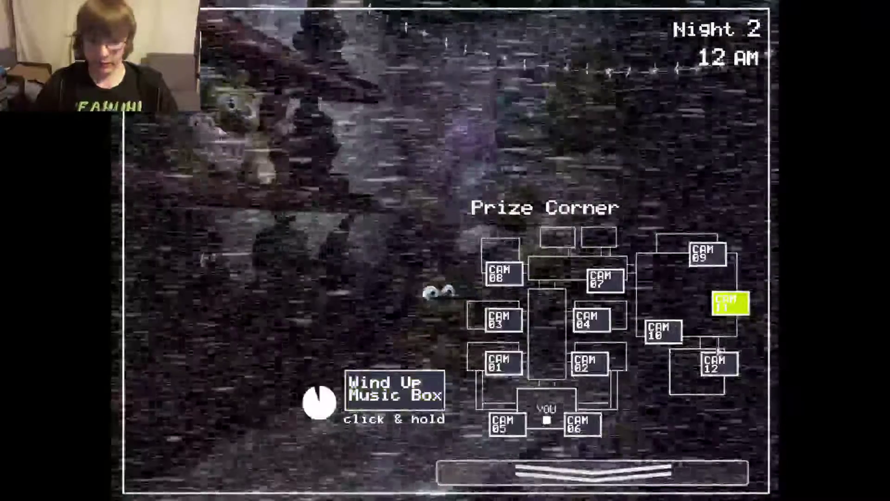
Step: Check the Game Area and Kid's Cove feeds, alternating Game Area with Prize Corner
click(661, 332)
click(710, 365)
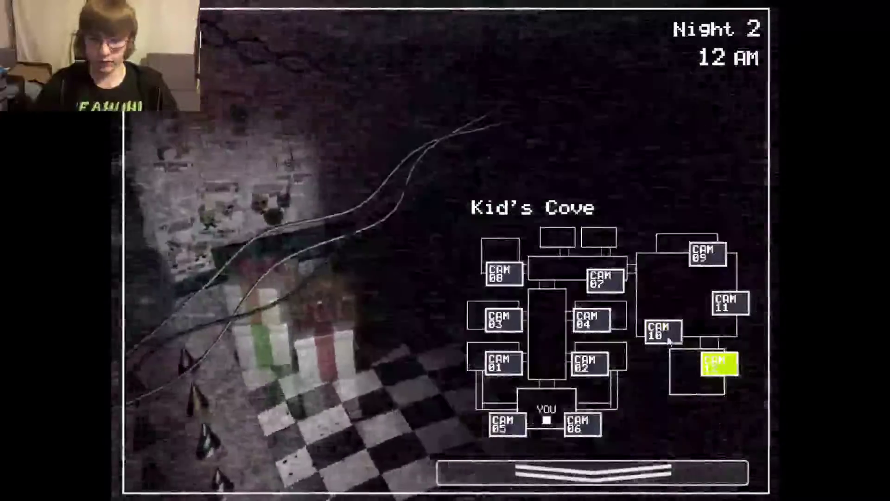
click(661, 331)
click(730, 304)
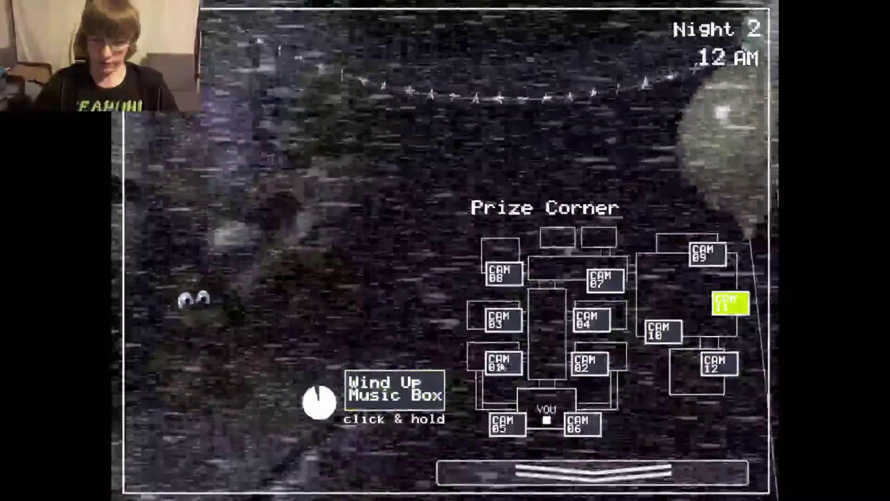
click(661, 332)
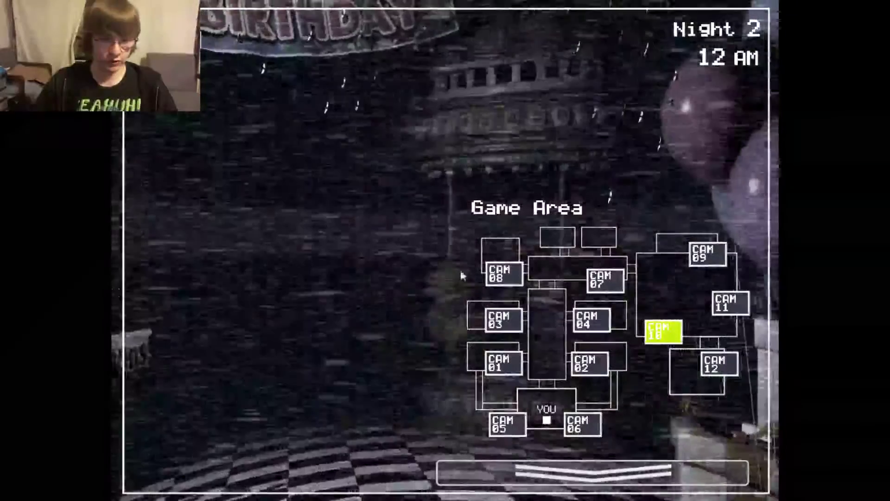
click(730, 304)
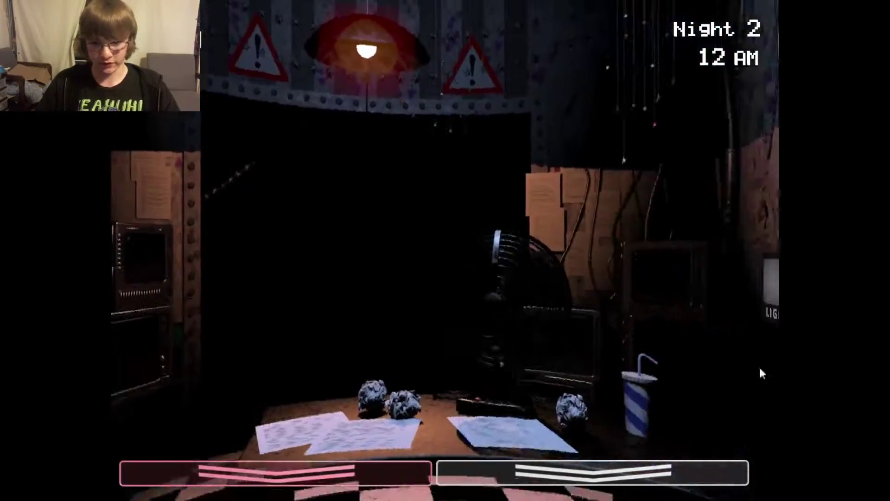
mouse_move(594, 473)
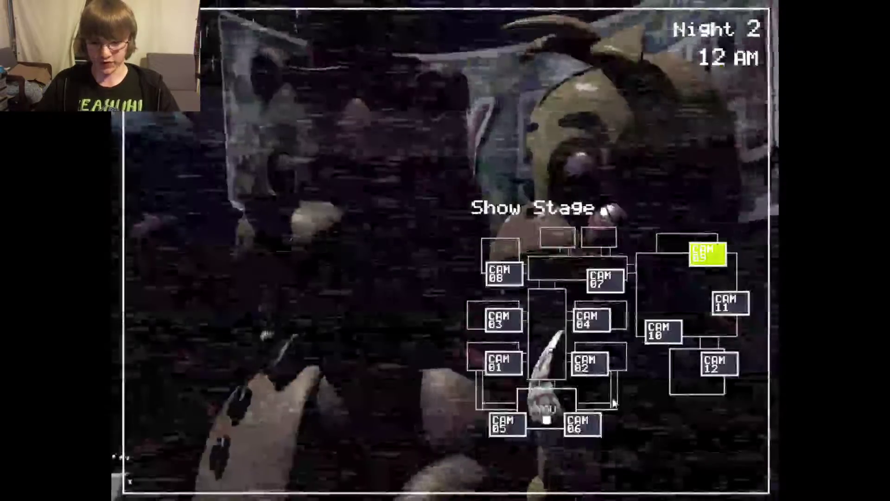
Step: Wind the Prize Corner music box to full between checks of Party Room 2, Game Area and Kid's Cove
click(591, 363)
click(658, 332)
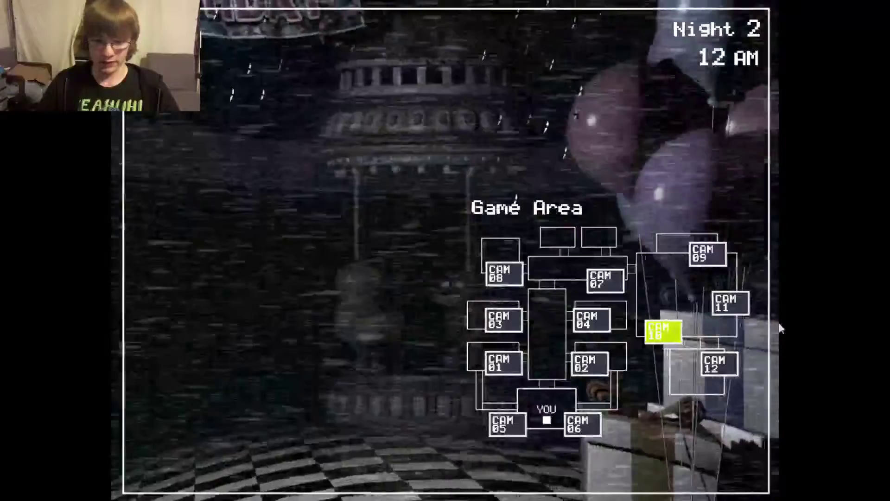
click(728, 304)
drag(406, 388, 406, 388)
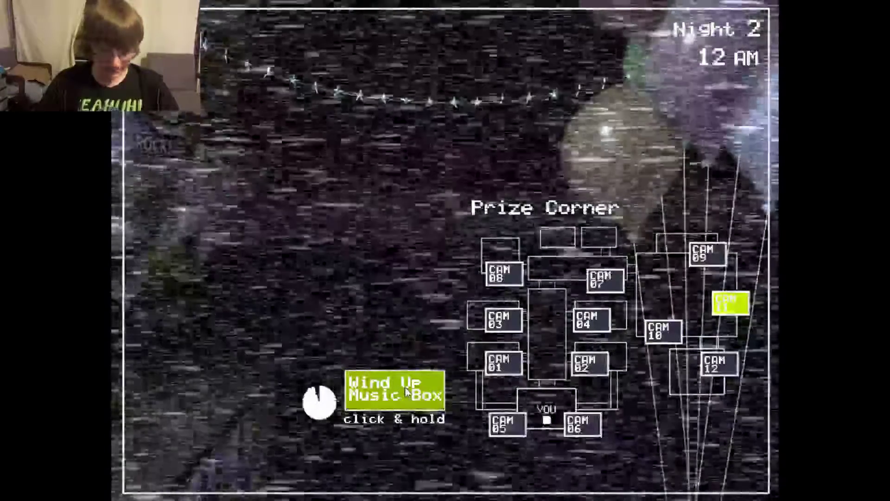
click(661, 332)
click(716, 363)
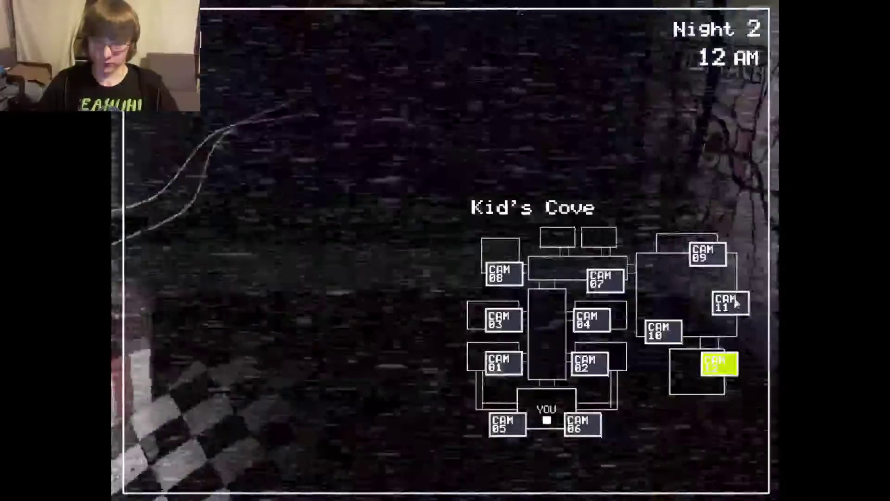
click(728, 304)
drag(393, 395, 415, 395)
click(660, 331)
click(729, 304)
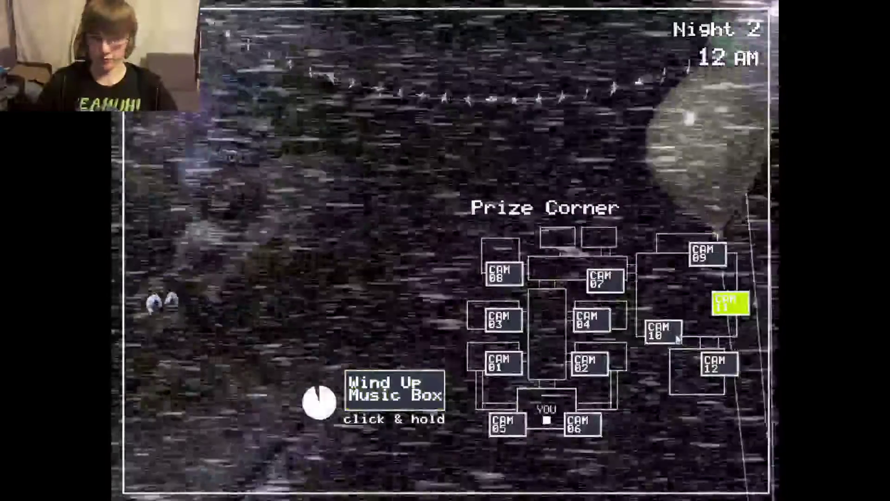
Step: Glance at the office, then sweep Left Air Vent, Party Rooms 1–4, Main Hall and Parts/Service
click(668, 334)
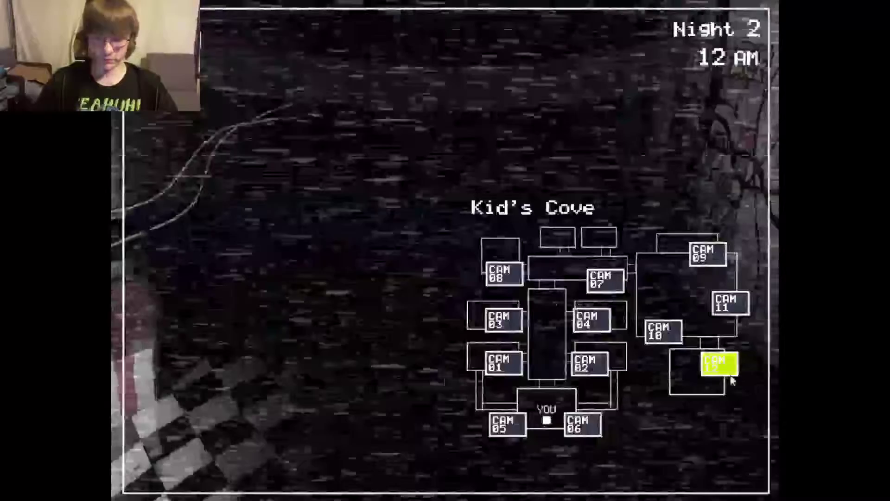
click(591, 320)
click(591, 474)
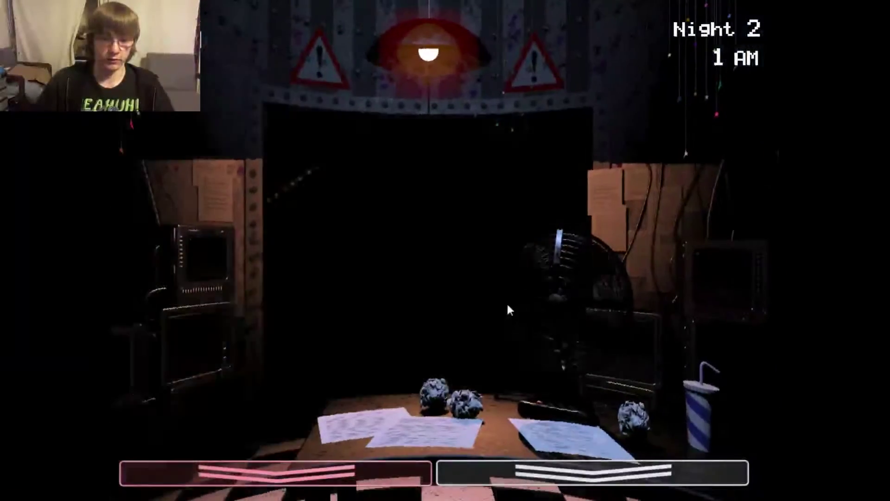
click(591, 473)
click(502, 424)
click(588, 363)
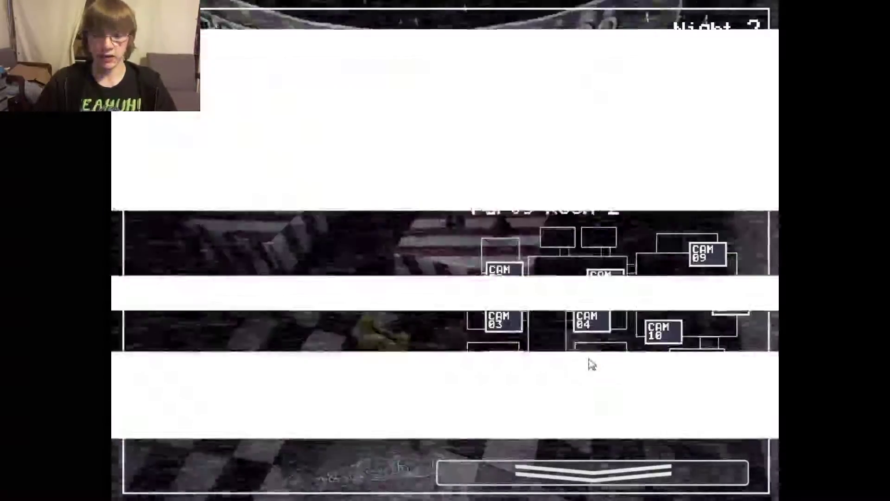
click(504, 363)
click(502, 319)
click(588, 318)
click(602, 278)
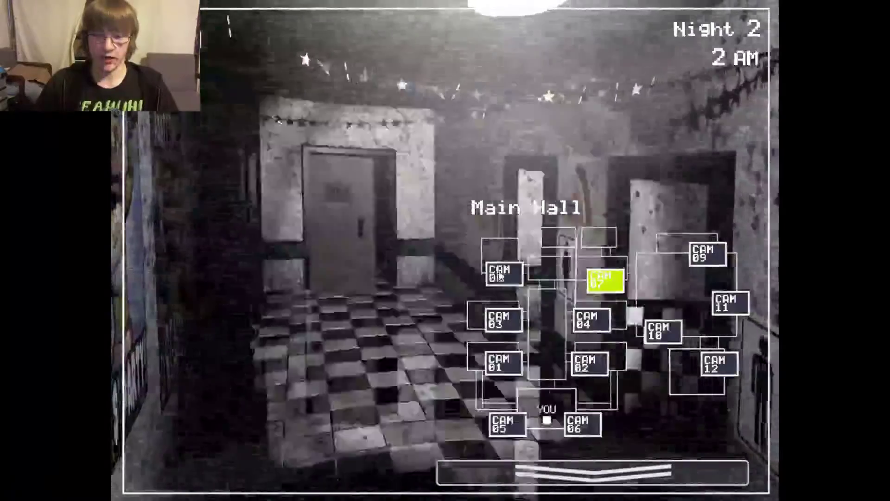
click(502, 274)
click(659, 330)
Step: Top up the music box, then check Party Rooms 2–4, Show Stage and Right Air Vent
click(729, 304)
drag(392, 390, 395, 400)
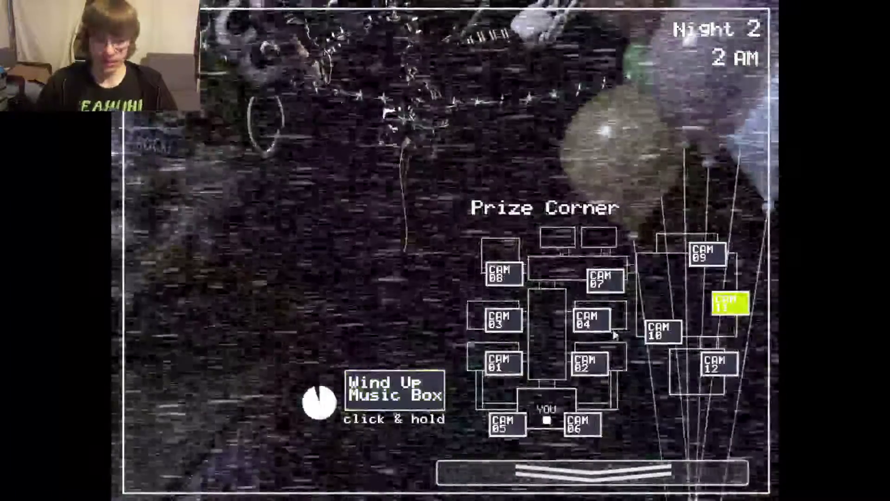
click(587, 363)
click(588, 319)
click(705, 254)
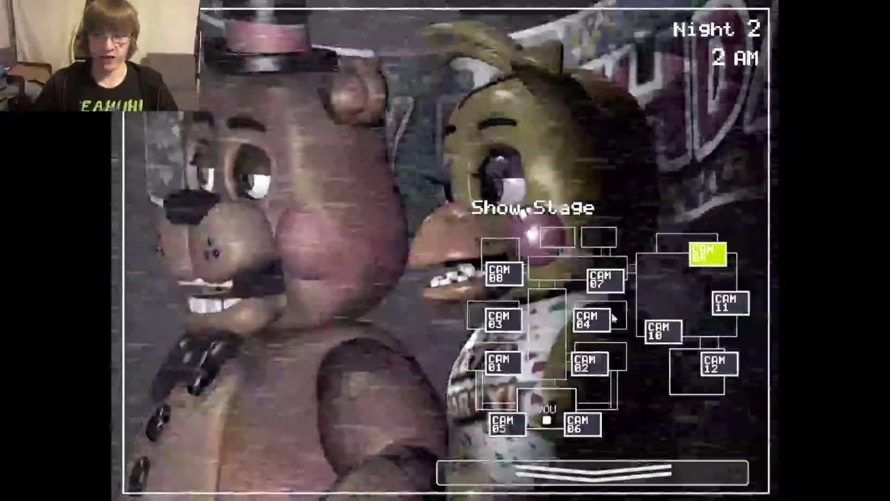
click(591, 362)
click(592, 323)
click(498, 324)
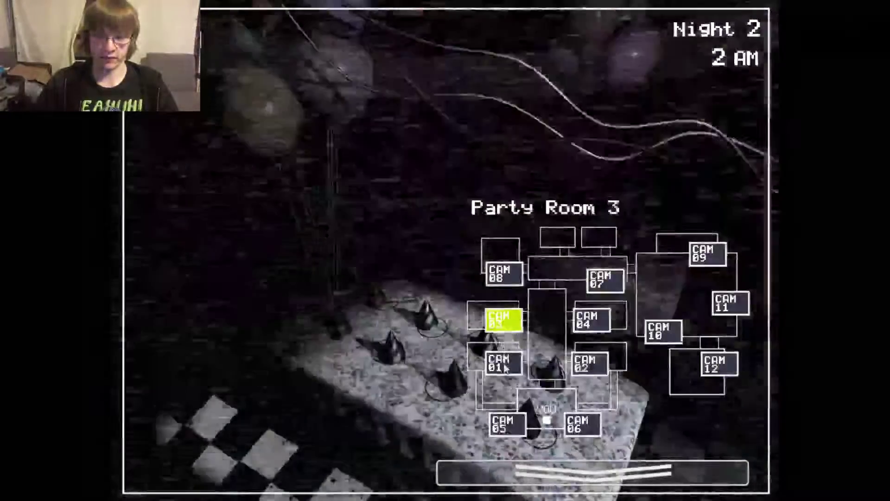
click(583, 423)
click(590, 363)
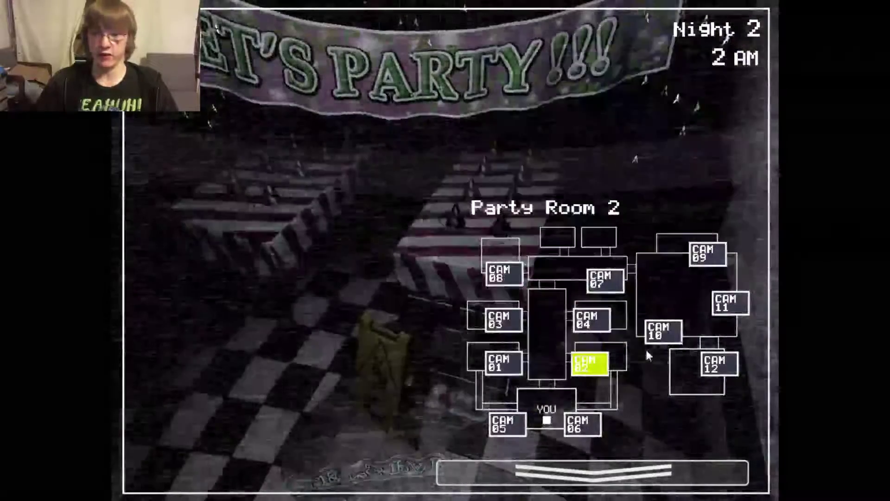
Step: Check the Game Area and Show Stage, ending on the Prize Corner feed
click(660, 333)
click(727, 304)
click(706, 252)
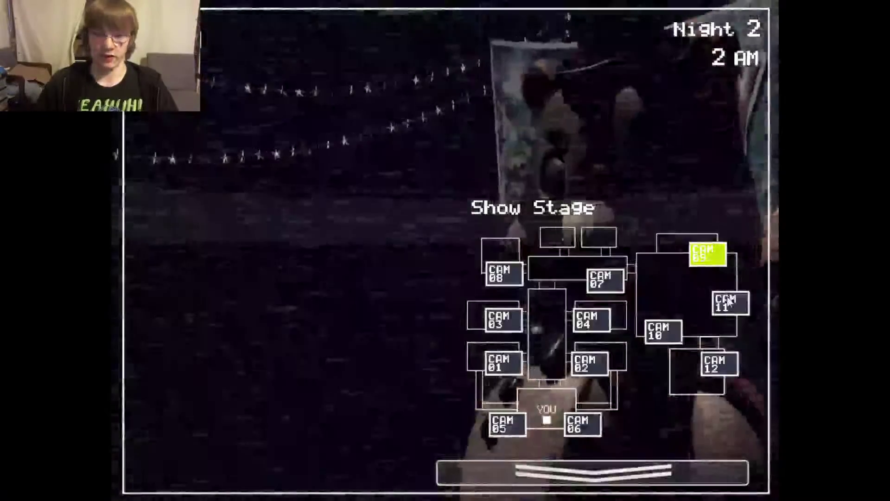
click(727, 303)
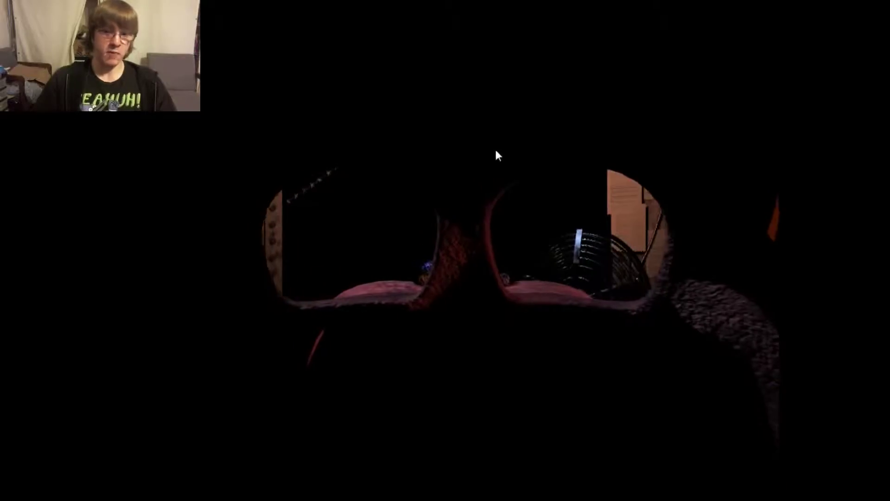
Step: Remove the mask, light the hallway, and check both air vents and Party Room 2
key(ctrl)
key(ctrl)
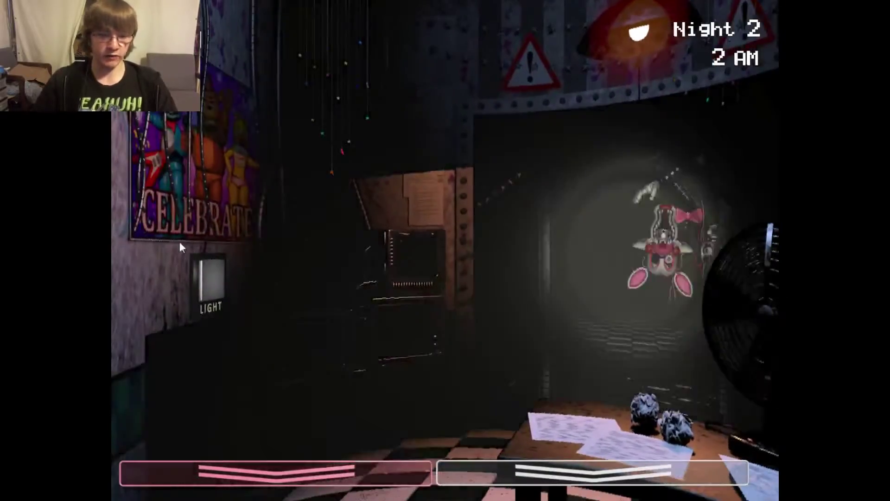
click(580, 423)
click(504, 424)
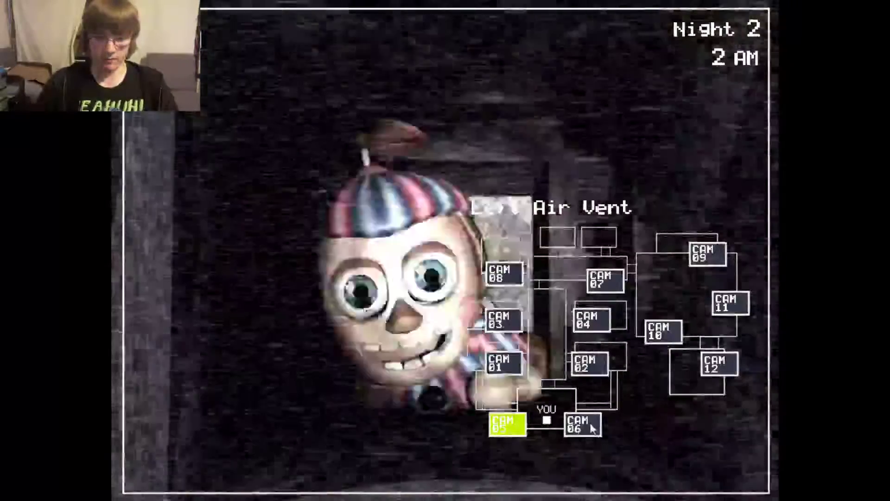
click(587, 364)
click(504, 423)
click(592, 473)
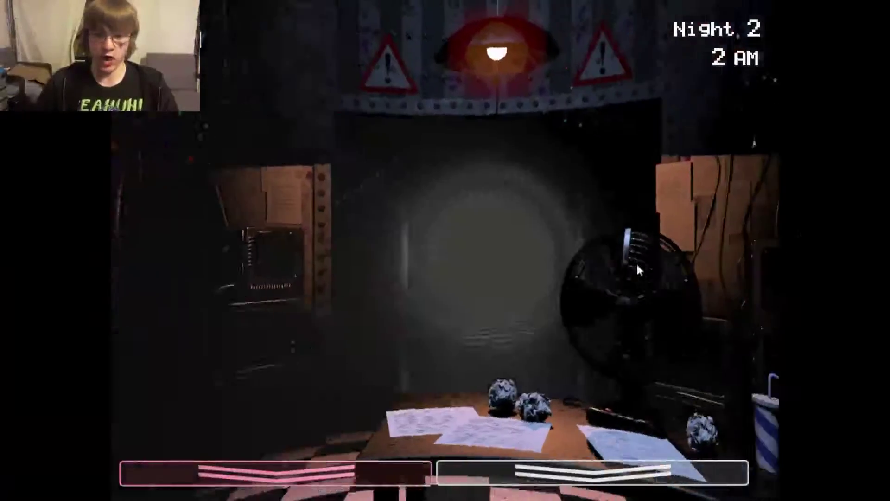
Step: Recheck the Left Air Vent and Prize Corner, then lower the monitor and wear the Freddy mask
click(591, 473)
click(731, 303)
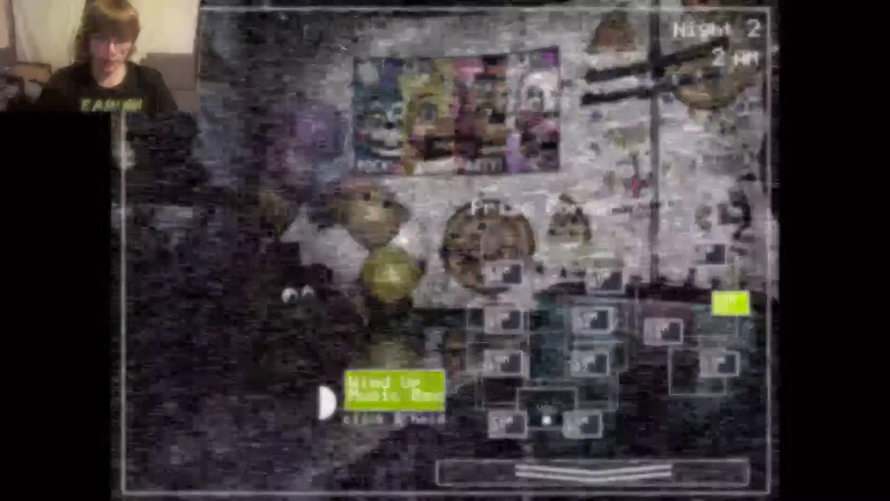
click(592, 474)
key(ctrl)
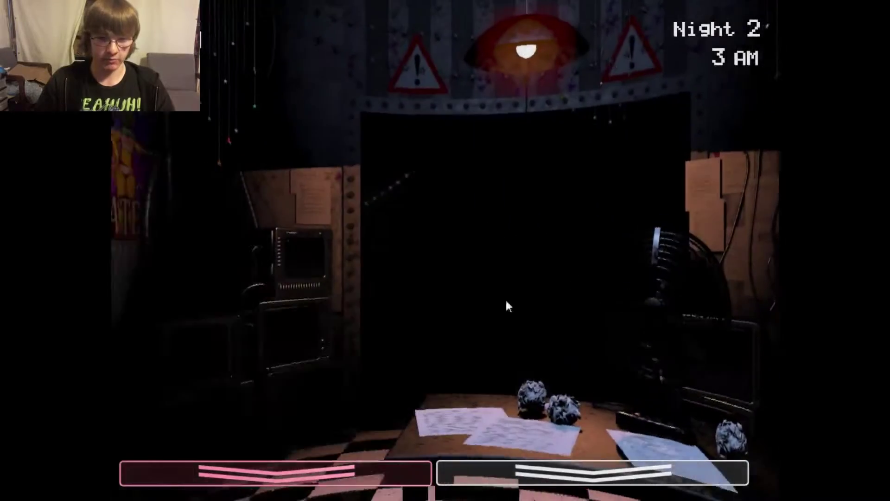
Step: Recheck Prize Corner and both air vents, then return to the office view
click(591, 473)
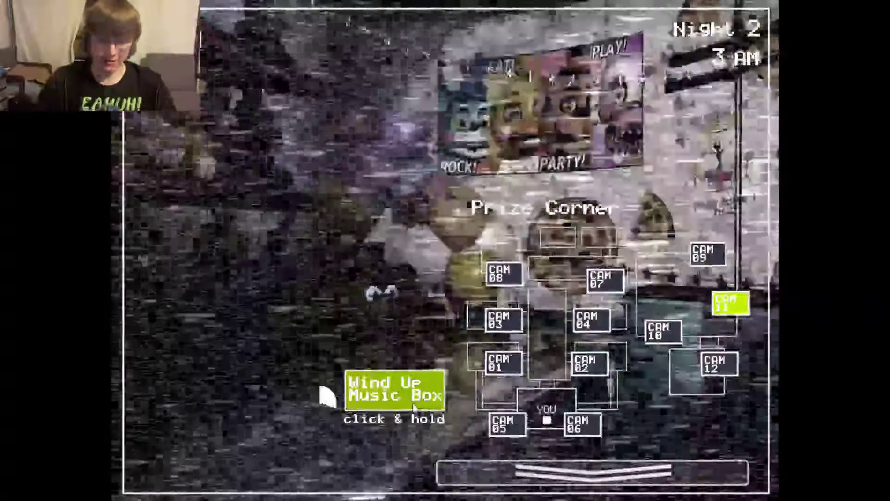
click(507, 423)
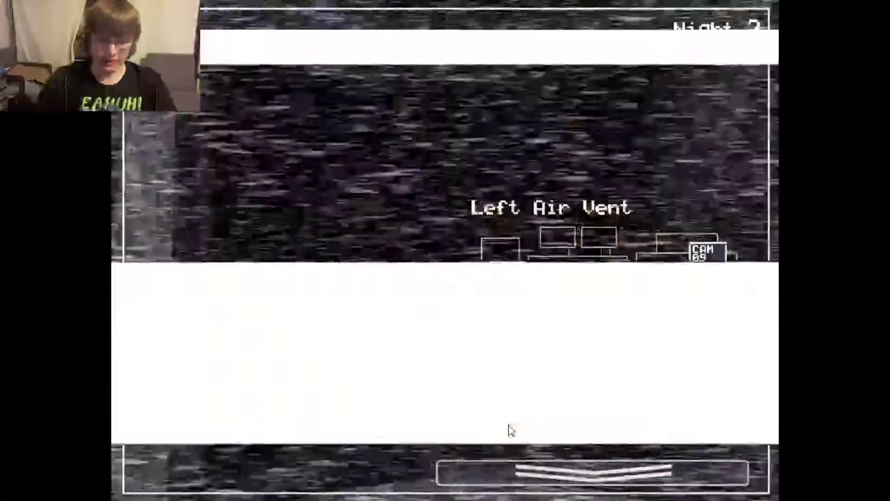
click(583, 423)
click(592, 473)
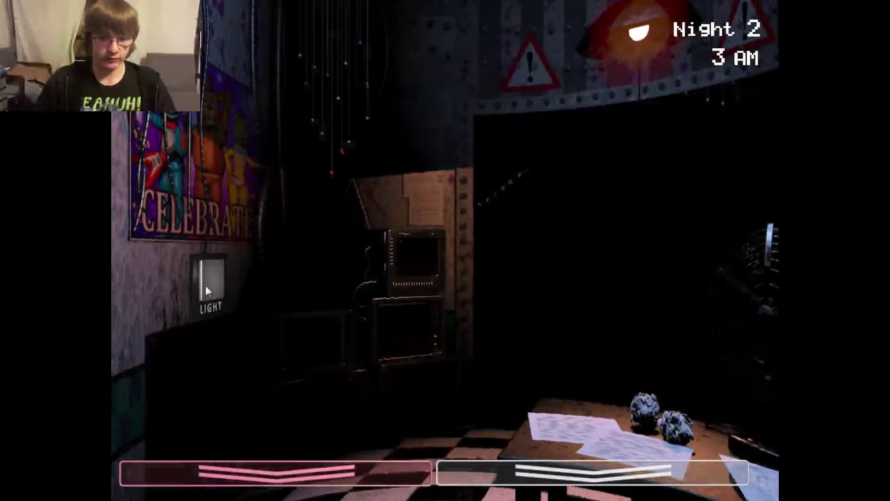
Step: Repeatedly light the left vent and hallway to check for animatronics
click(206, 285)
click(213, 283)
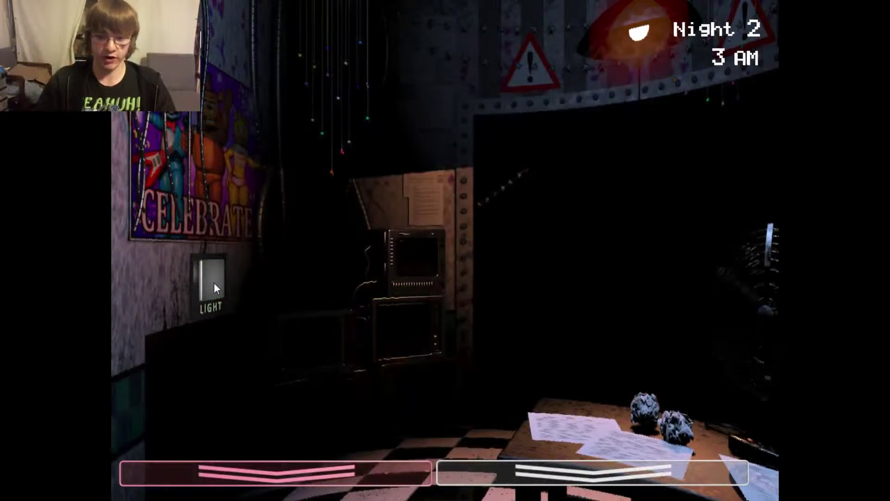
click(213, 283)
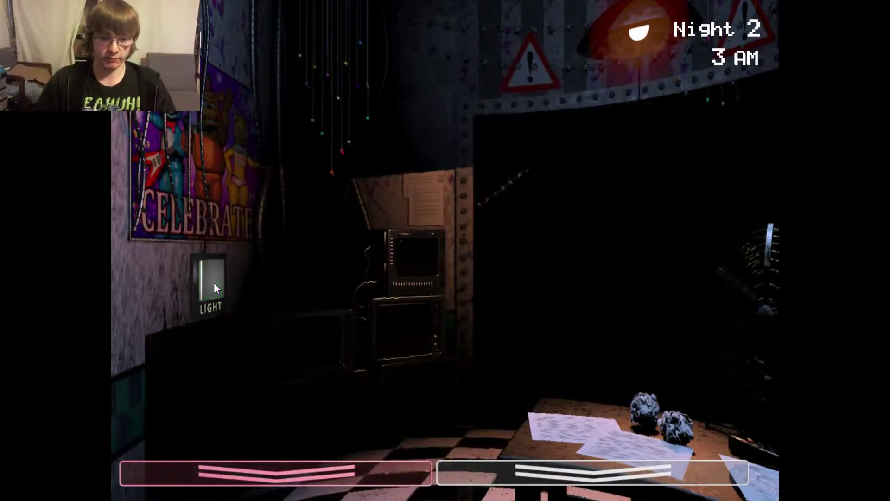
click(213, 283)
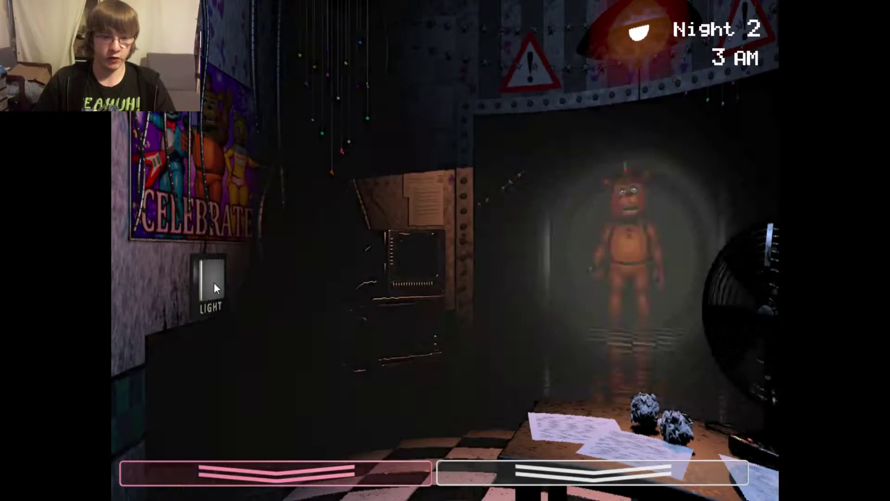
click(214, 283)
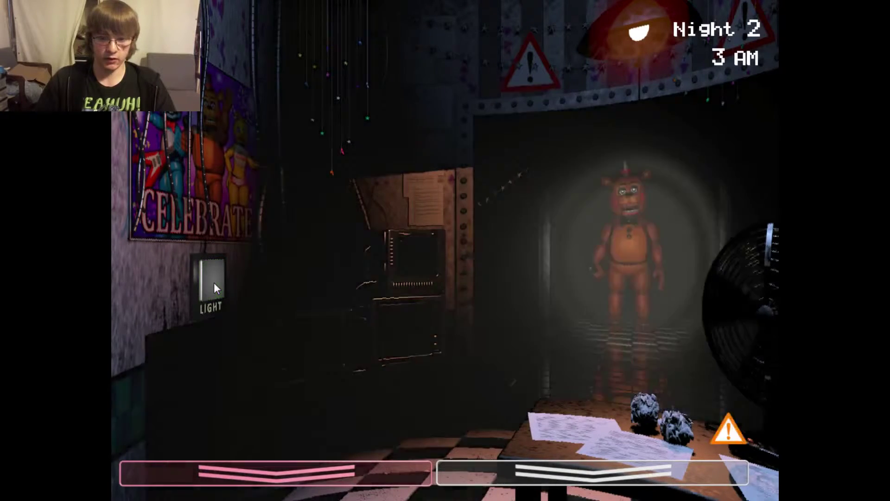
click(214, 283)
click(213, 283)
Step: Bring up the Prize Corner camera (CAM 11) and wind the music box
click(591, 474)
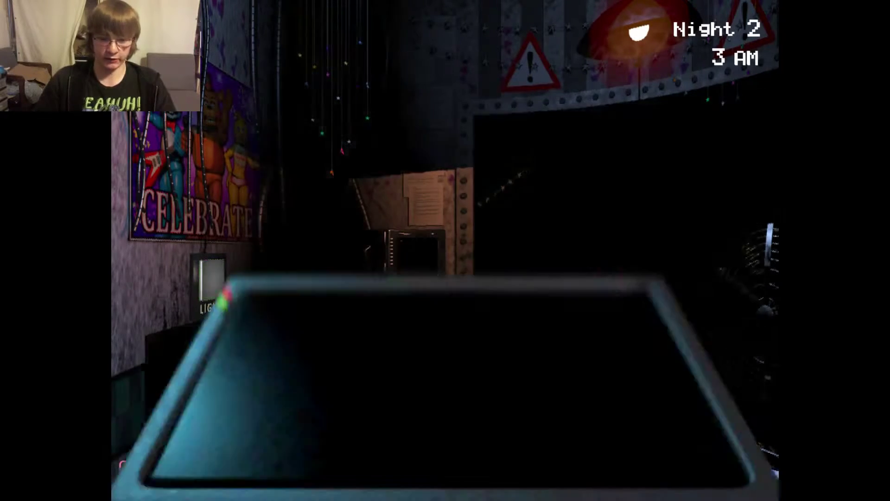
click(729, 303)
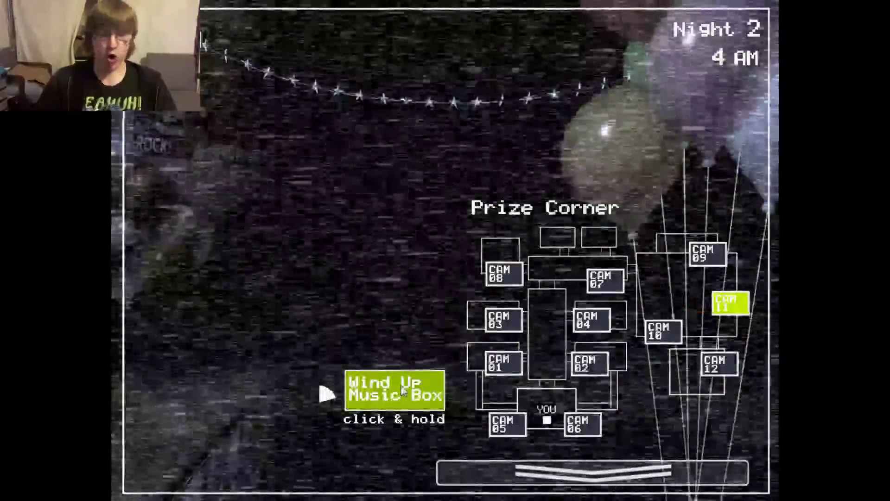
drag(362, 390, 362, 390)
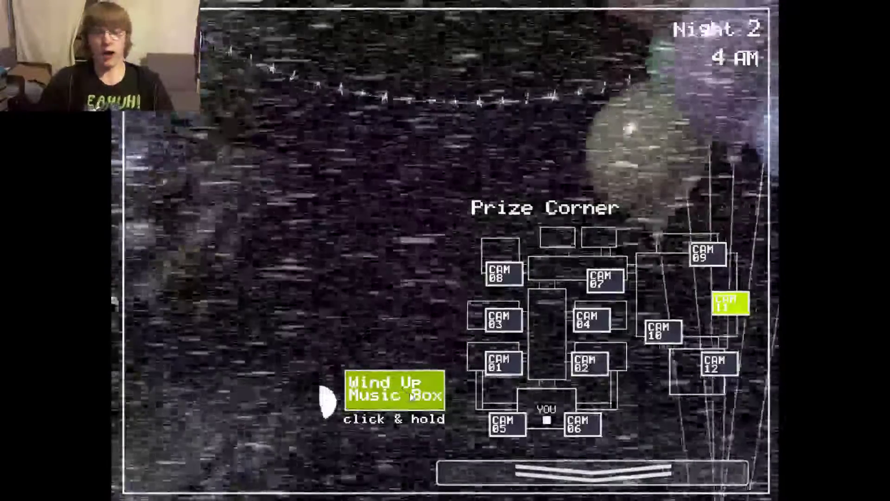
drag(416, 396, 426, 395)
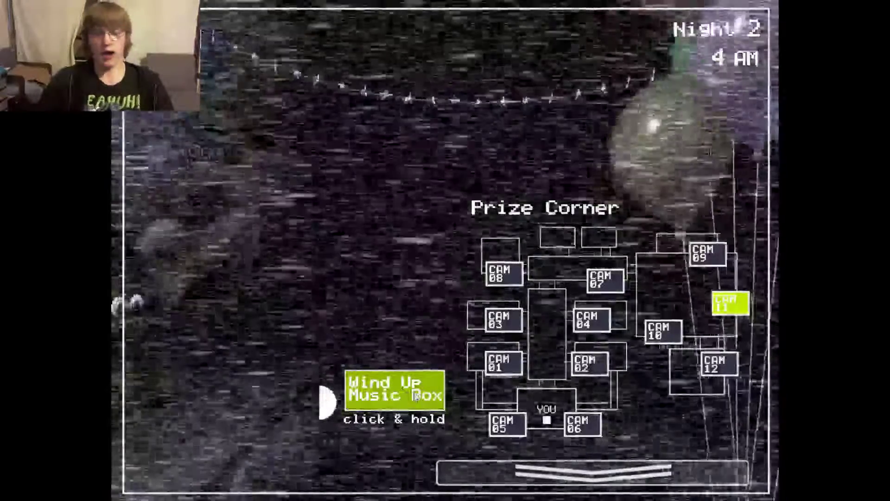